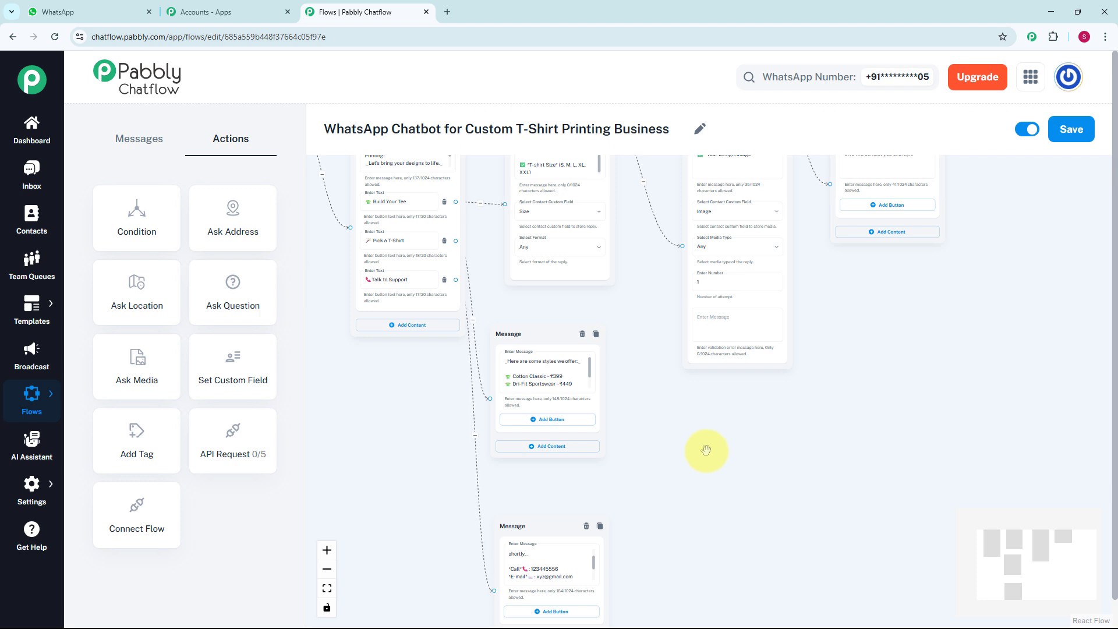
Step: Examine the T-shirt printing chatbot flow, following each welcome option to its question, media question and message nodes
{"action": "scroll", "coordinate": [705, 452], "scroll_direction": "up", "scroll_amount": 1}
{"action": "left_click_drag", "start_coordinate": [706, 451], "coordinate": [645, 351]}
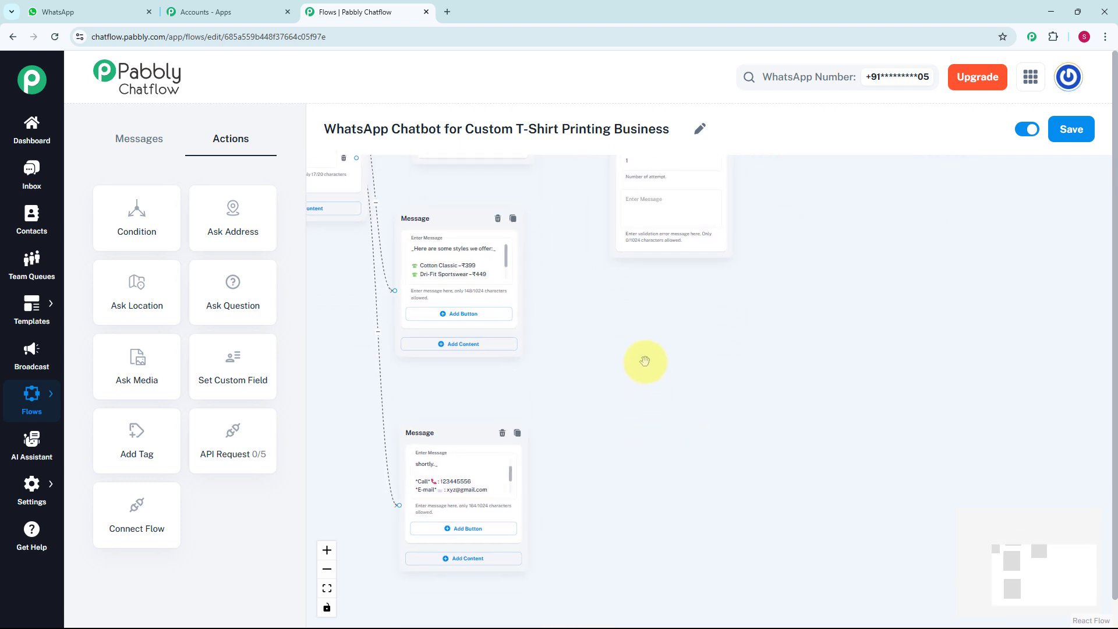
{"action": "scroll", "coordinate": [632, 387], "scroll_direction": "up", "scroll_amount": 2}
{"action": "scroll", "coordinate": [633, 393], "scroll_direction": "up", "scroll_amount": 5}
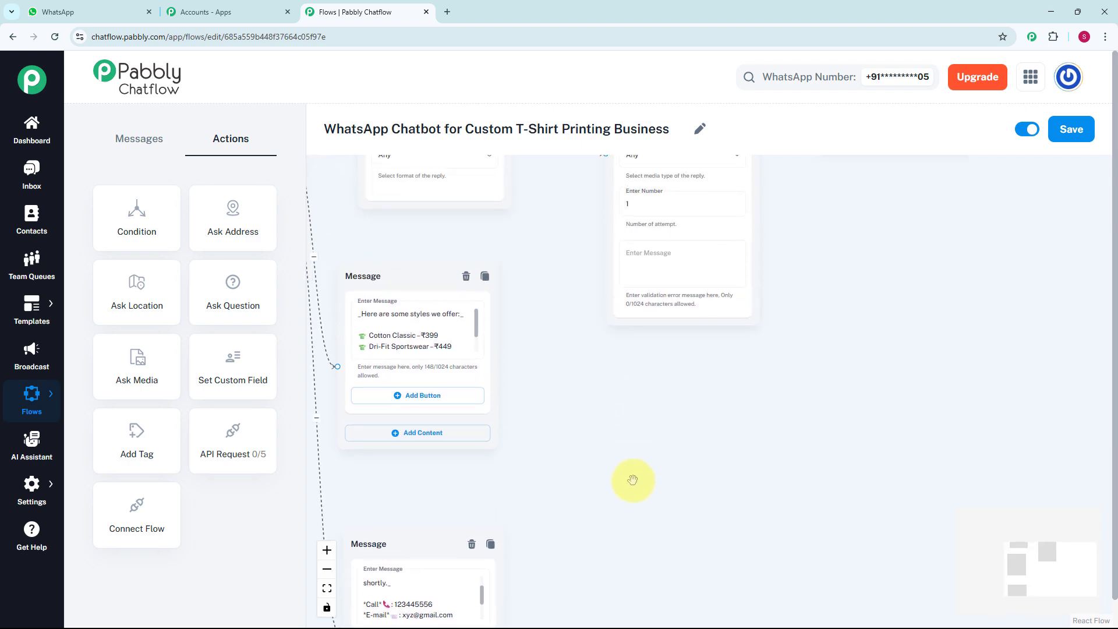
{"action": "scroll", "coordinate": [737, 504], "scroll_direction": "up", "scroll_amount": 2}
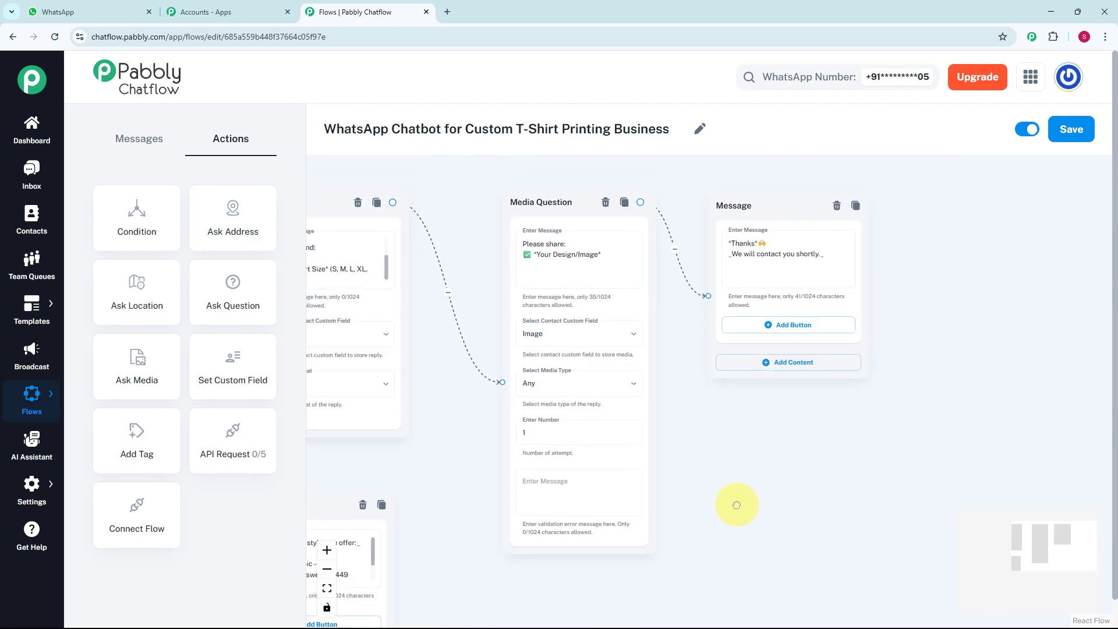
{"action": "left_click_drag", "start_coordinate": [739, 523], "coordinate": [824, 533]}
{"action": "left_click_drag", "start_coordinate": [491, 487], "coordinate": [614, 504]}
{"action": "scroll", "coordinate": [624, 487], "scroll_direction": "down", "scroll_amount": 3}
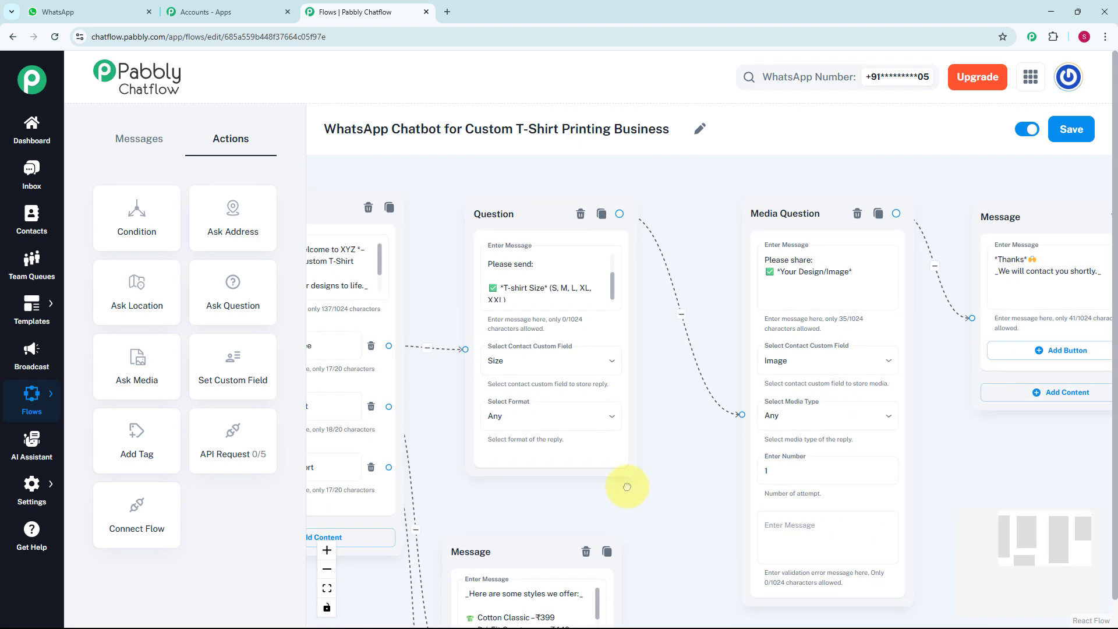
{"action": "left_click_drag", "start_coordinate": [687, 481], "coordinate": [740, 353]}
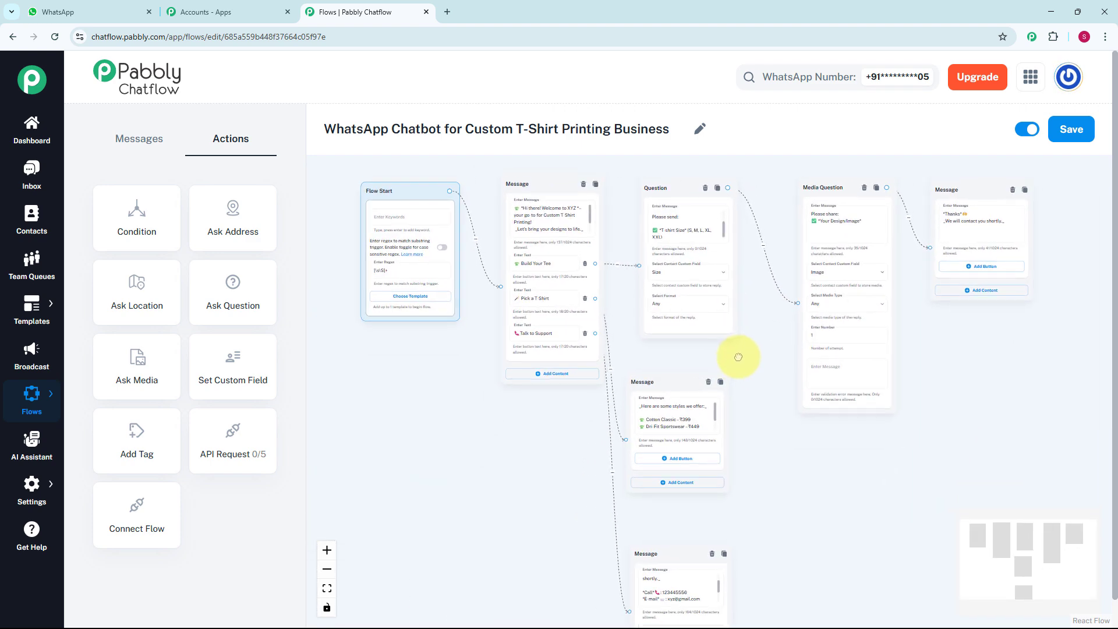
Step: Switch to WhatsApp and test the Build Your Tee option, answering with size M and the T-shirt picture
{"action": "key", "text": "ctrl+1"}
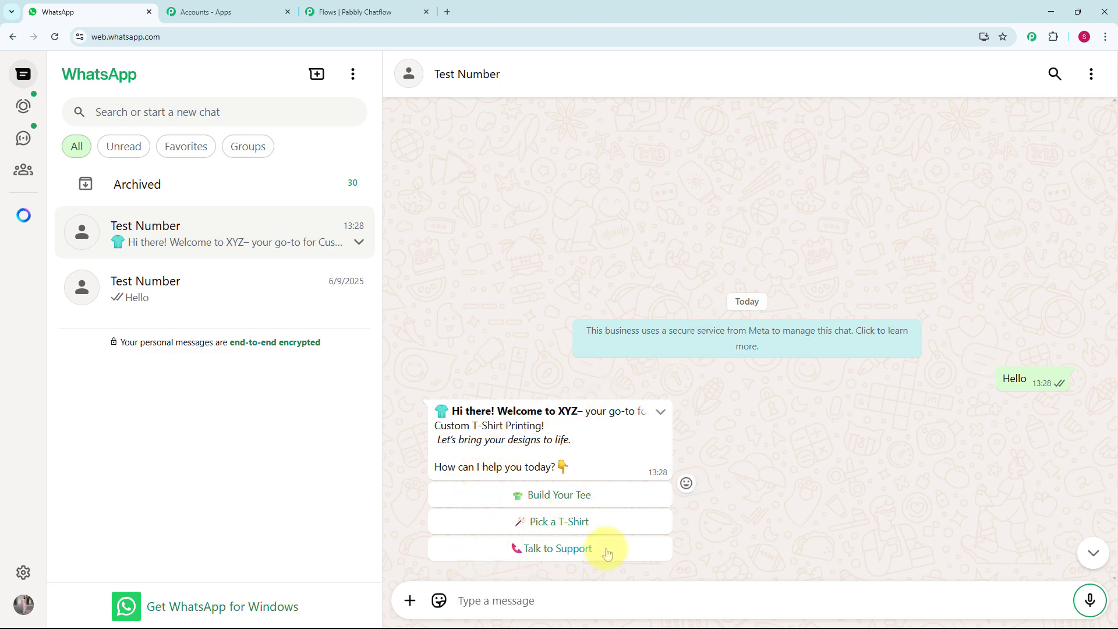
{"action": "left_click", "coordinate": [589, 496]}
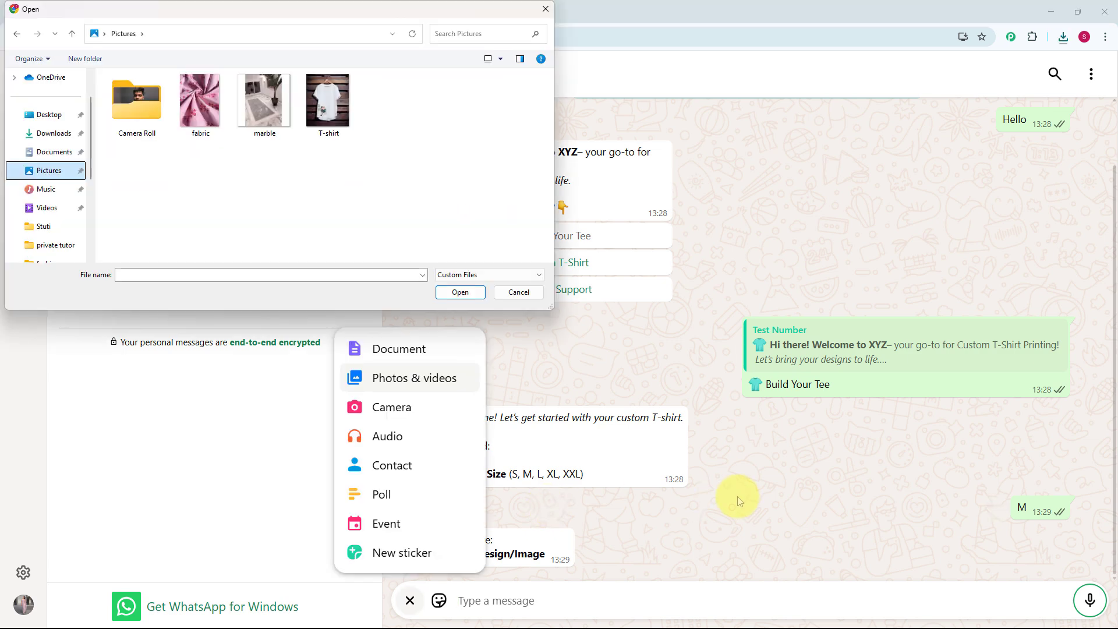
{"action": "left_click", "coordinate": [326, 106]}
{"action": "left_click", "coordinate": [454, 294]}
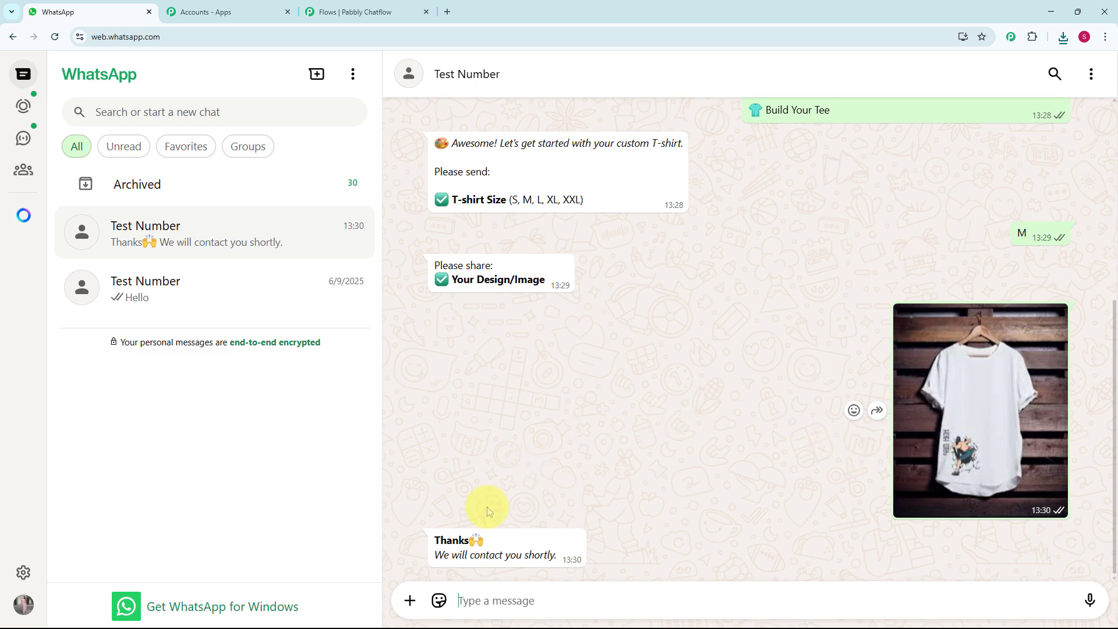
Step: Test the Pick a T-Shirt and Talk to Support options of the chatbot's welcome message, and review the conversation
{"action": "scroll", "coordinate": [575, 483], "scroll_direction": "up", "scroll_amount": 6}
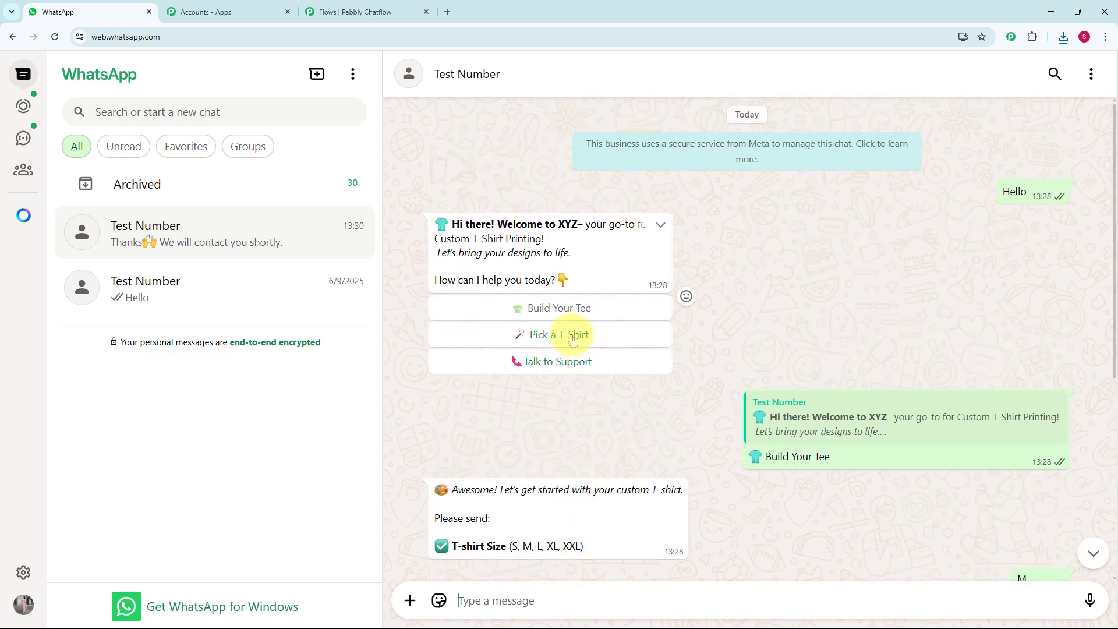
{"action": "left_click", "coordinate": [572, 337]}
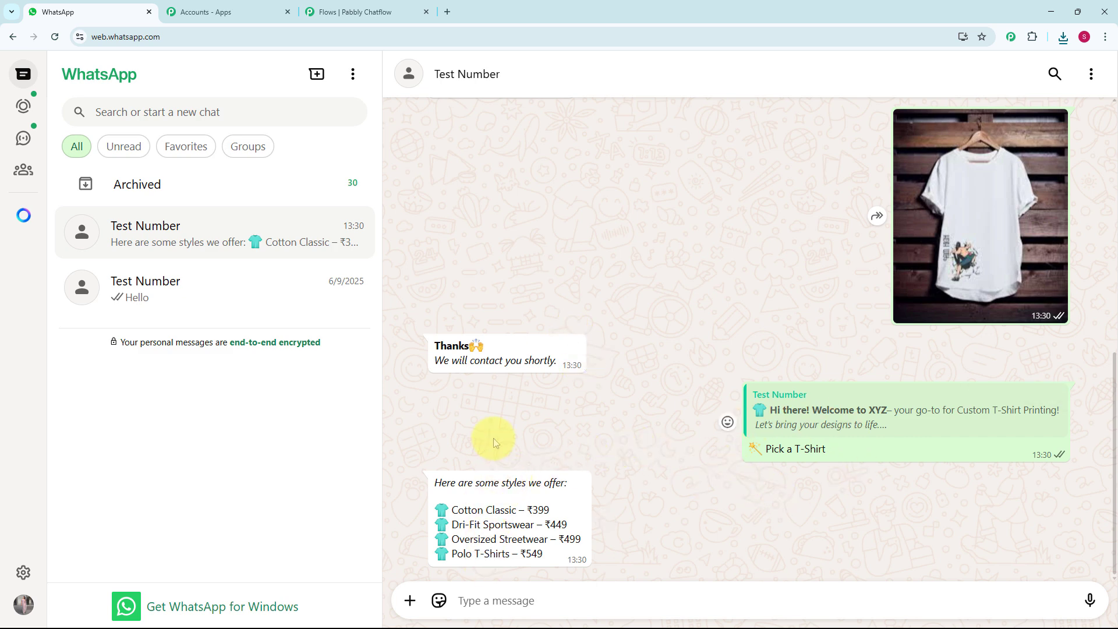
{"action": "scroll", "coordinate": [494, 438], "scroll_direction": "up", "scroll_amount": 9}
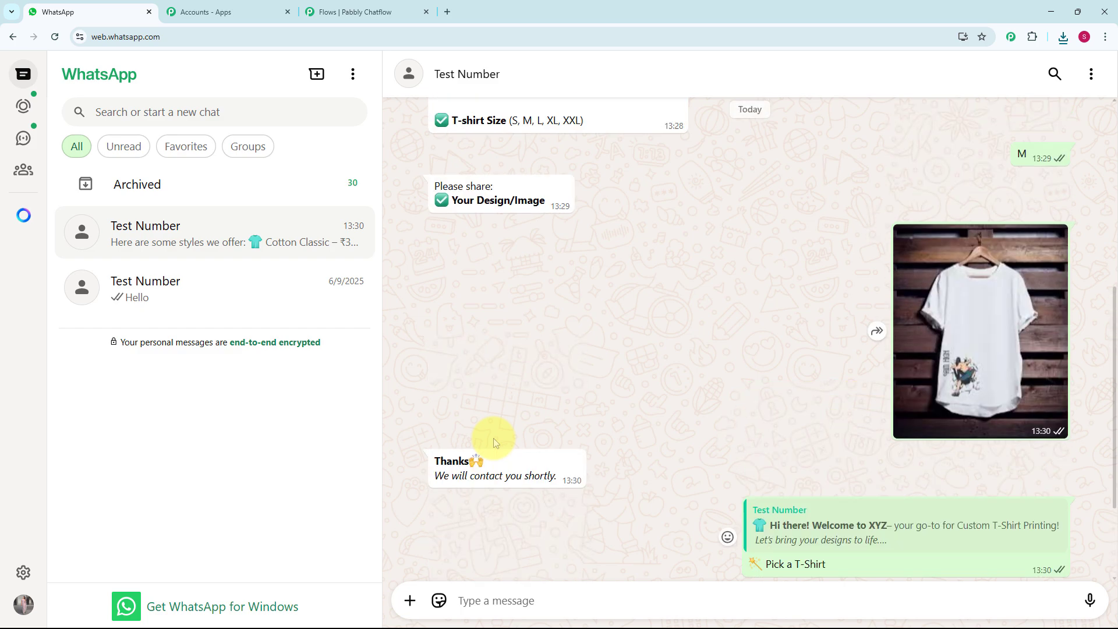
{"action": "left_click", "coordinate": [553, 349]}
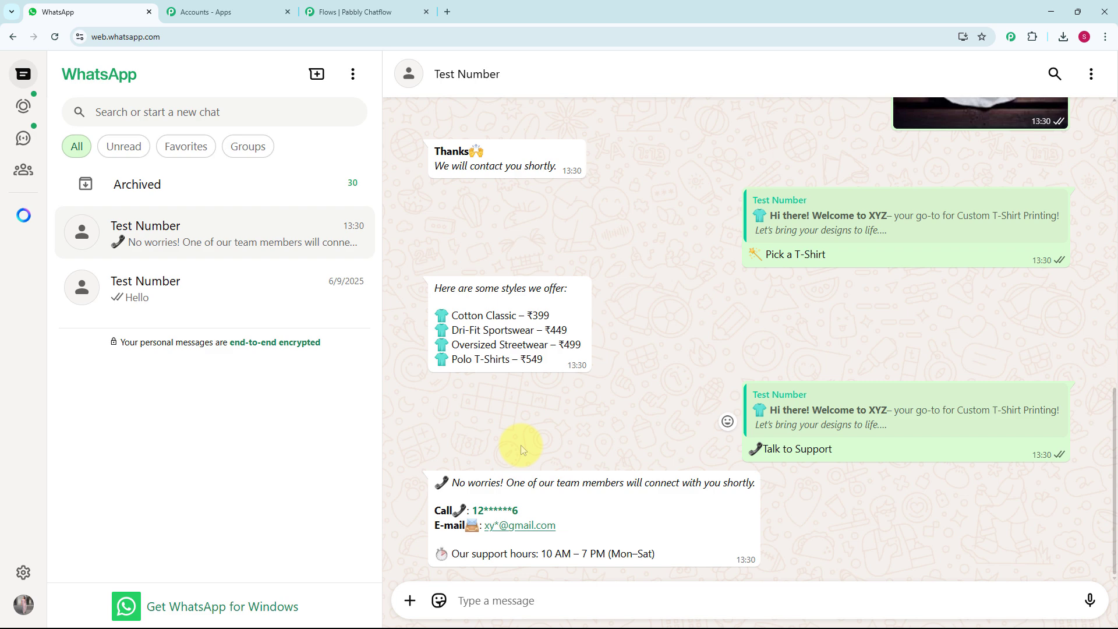
{"action": "scroll", "coordinate": [521, 445], "scroll_direction": "up", "scroll_amount": 3}
{"action": "scroll", "coordinate": [522, 445], "scroll_direction": "up", "scroll_amount": 4}
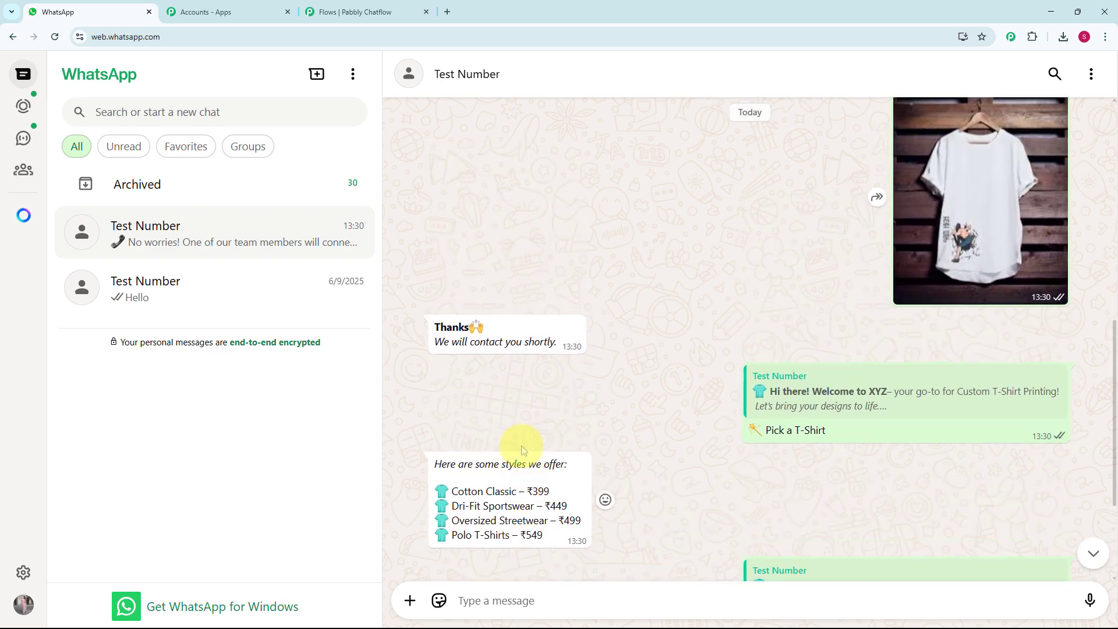
{"action": "scroll", "coordinate": [522, 446], "scroll_direction": "up", "scroll_amount": 3}
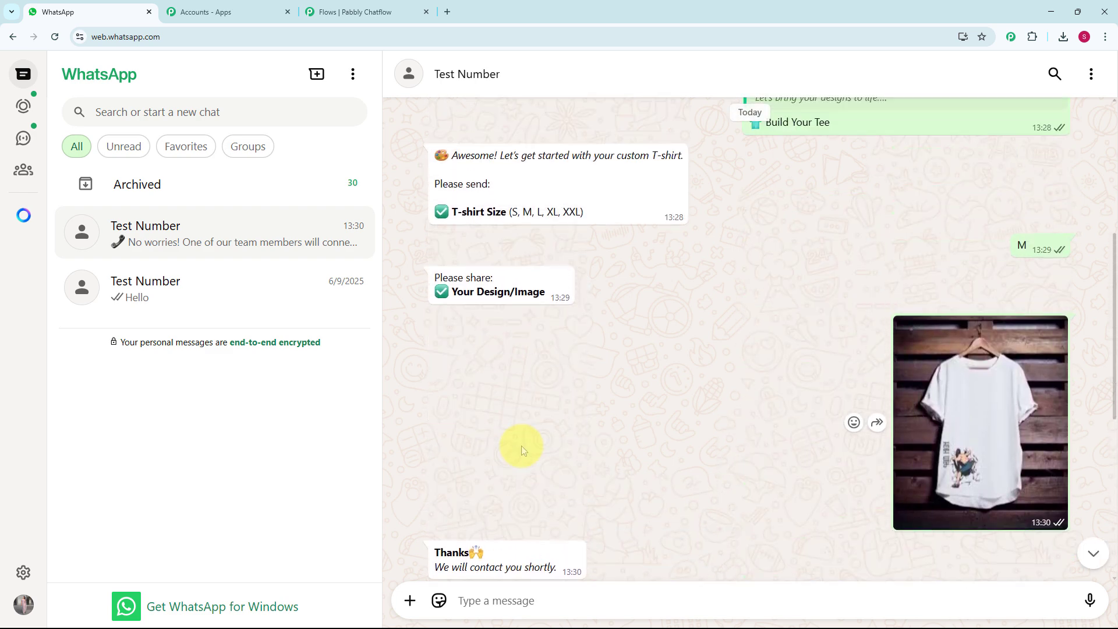
{"action": "scroll", "coordinate": [522, 445], "scroll_direction": "up", "scroll_amount": 3}
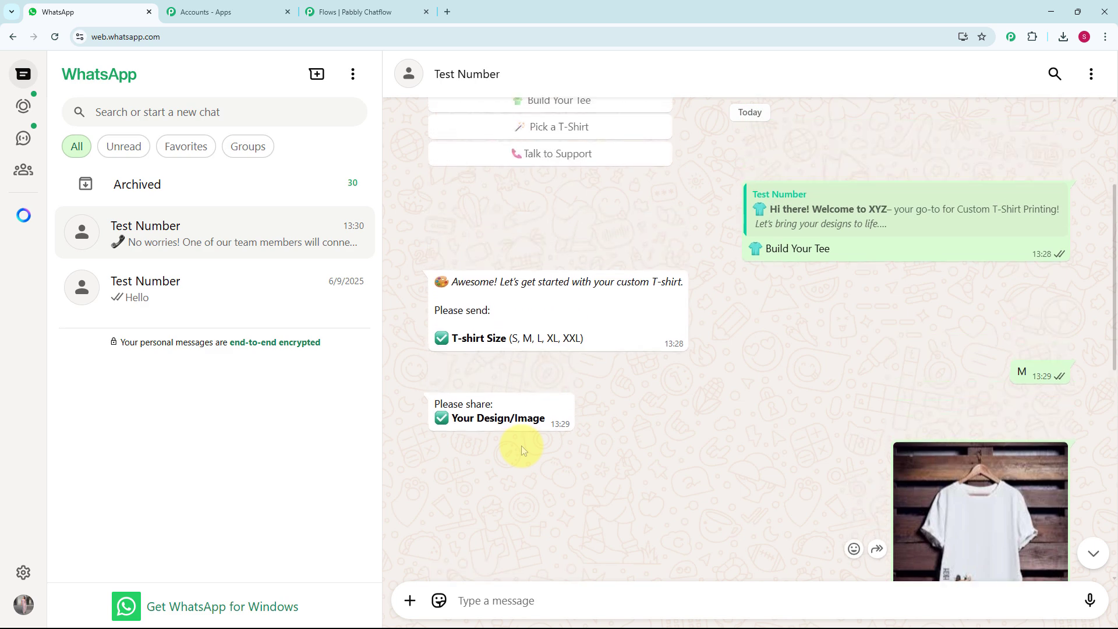
{"action": "scroll", "coordinate": [522, 446], "scroll_direction": "up", "scroll_amount": 1}
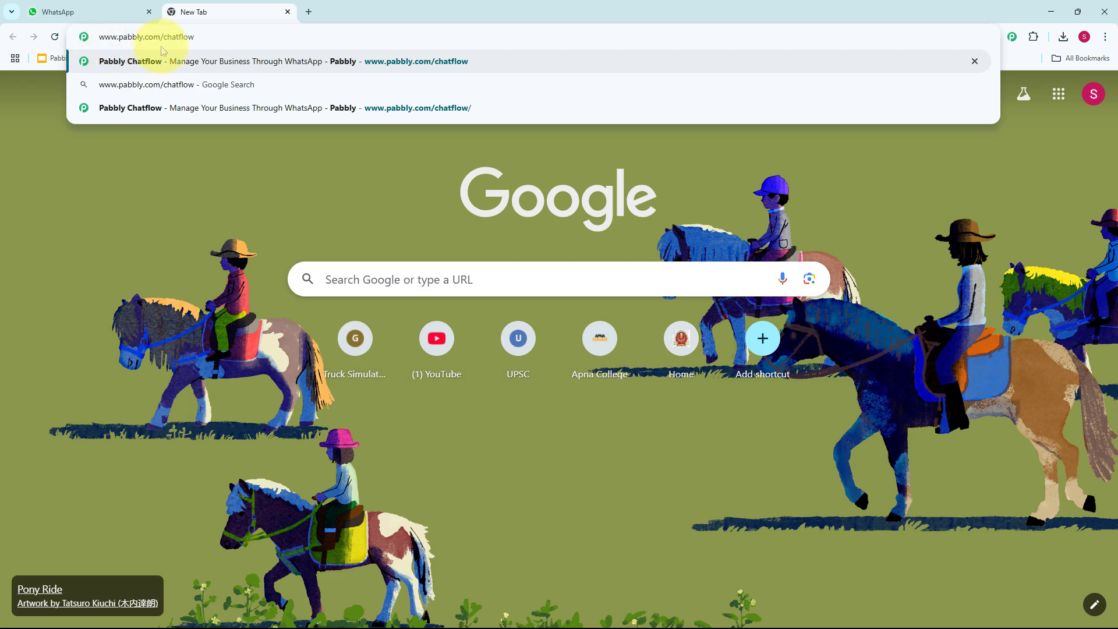
{"action": "key", "text": "Return"}
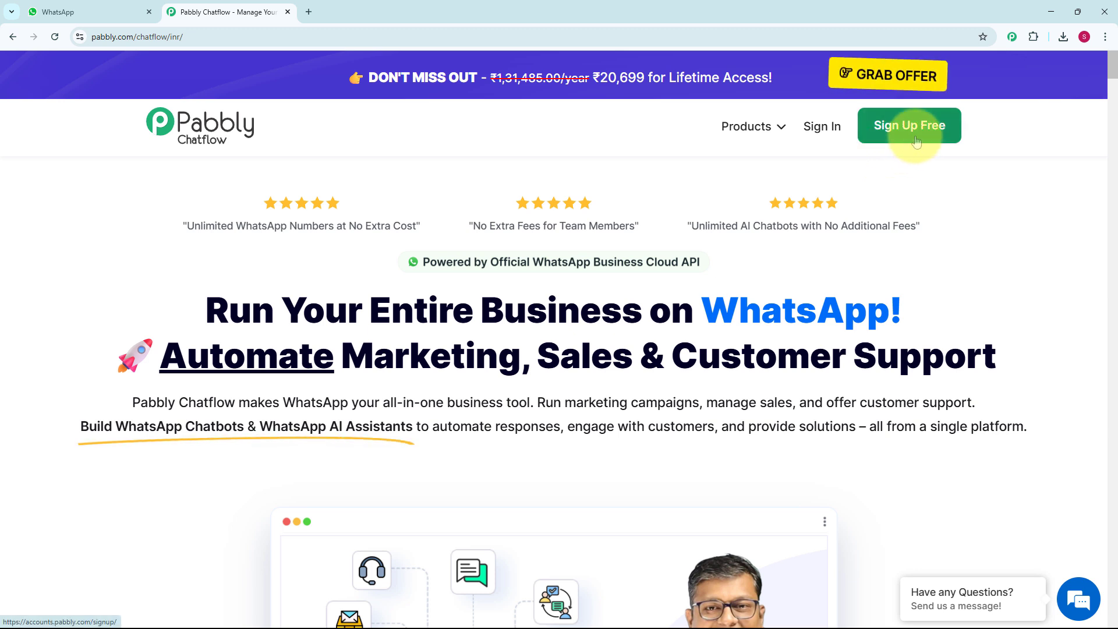
{"action": "left_click", "coordinate": [822, 127]}
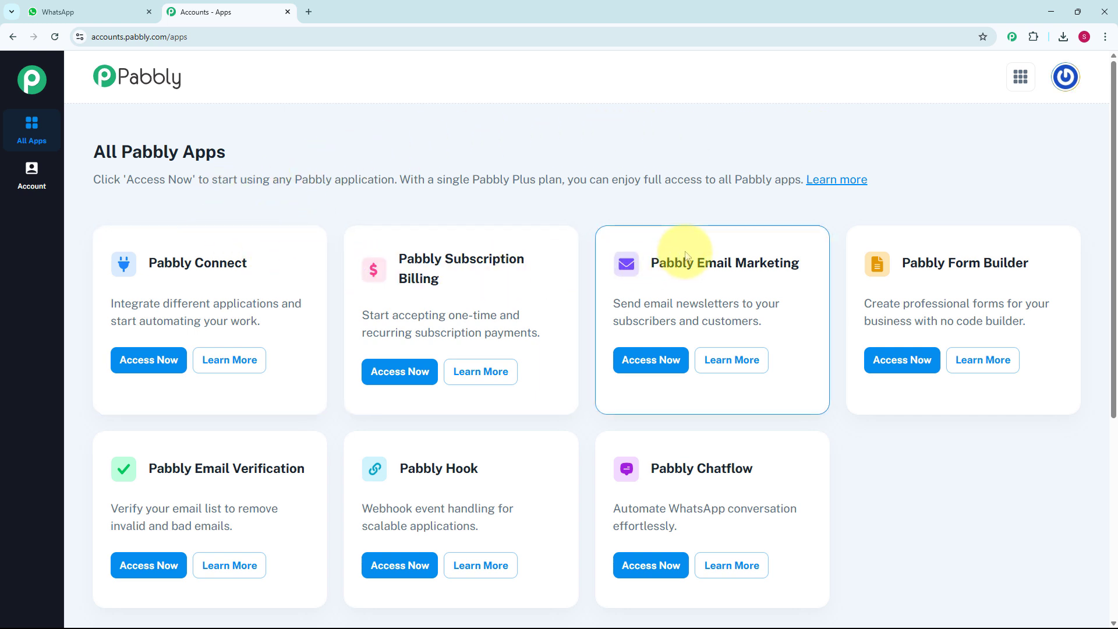
{"action": "scroll", "coordinate": [687, 257], "scroll_direction": "down", "scroll_amount": 2}
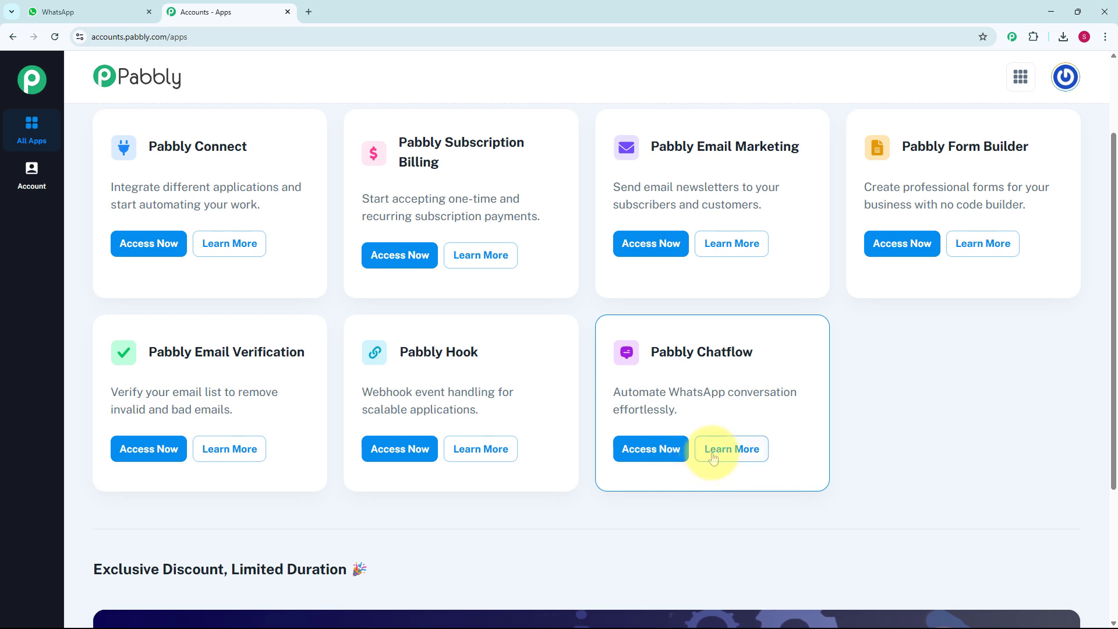
{"action": "left_click", "coordinate": [658, 459]}
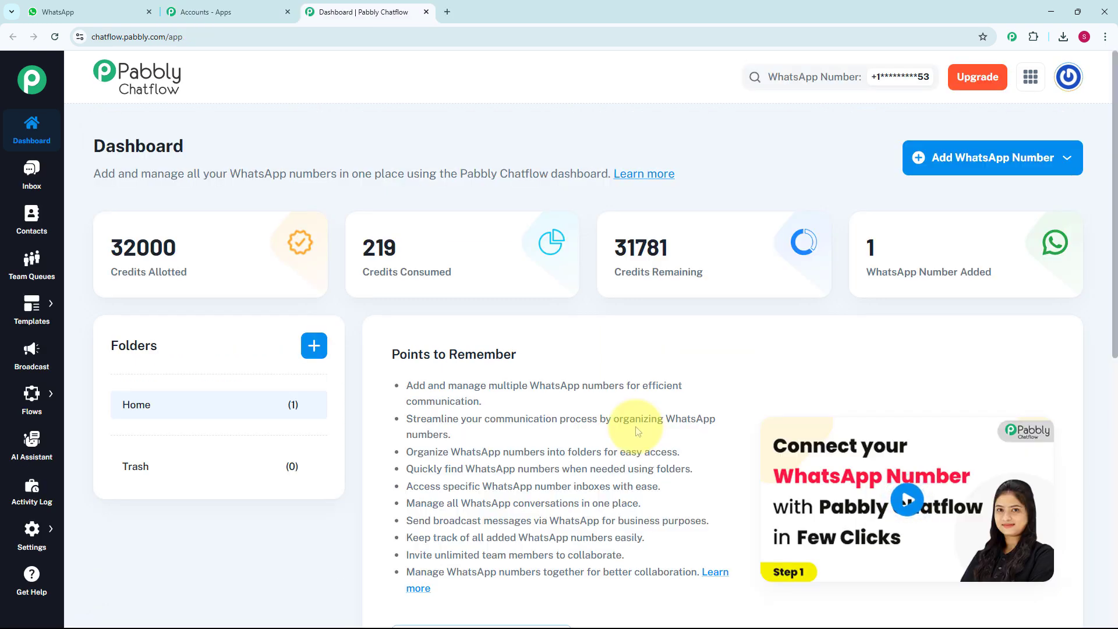
Step: Examine the dashboard's list of connected WhatsApp numbers, the option for adding a number, and the app's main sections
{"action": "scroll", "coordinate": [639, 431], "scroll_direction": "down", "scroll_amount": 2}
{"action": "scroll", "coordinate": [643, 431], "scroll_direction": "down", "scroll_amount": 6}
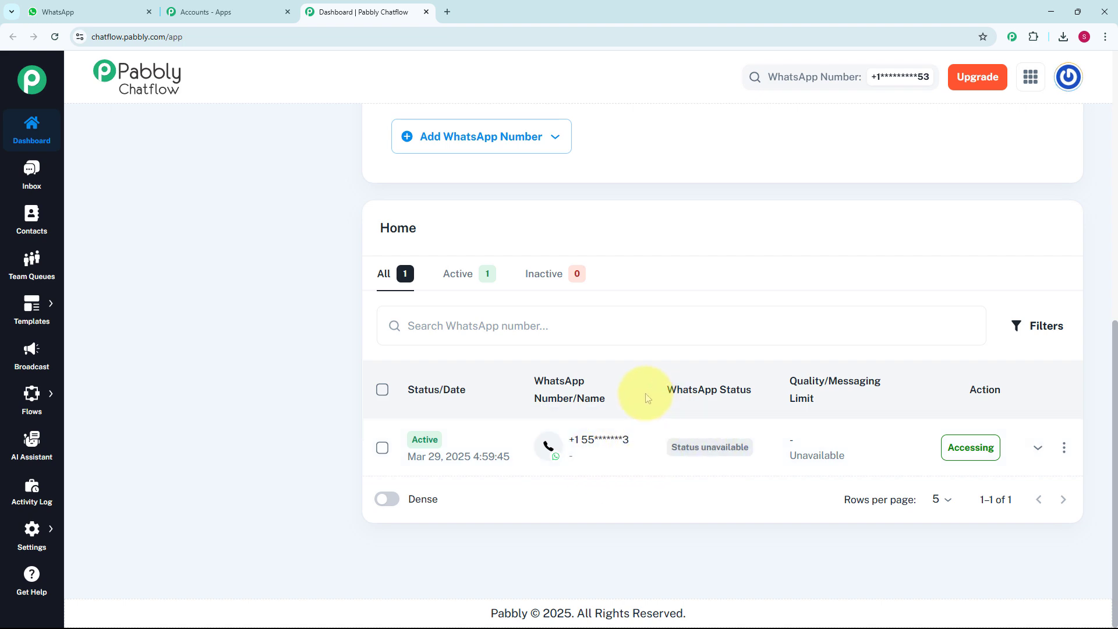
{"action": "scroll", "coordinate": [646, 393], "scroll_direction": "up", "scroll_amount": 8}
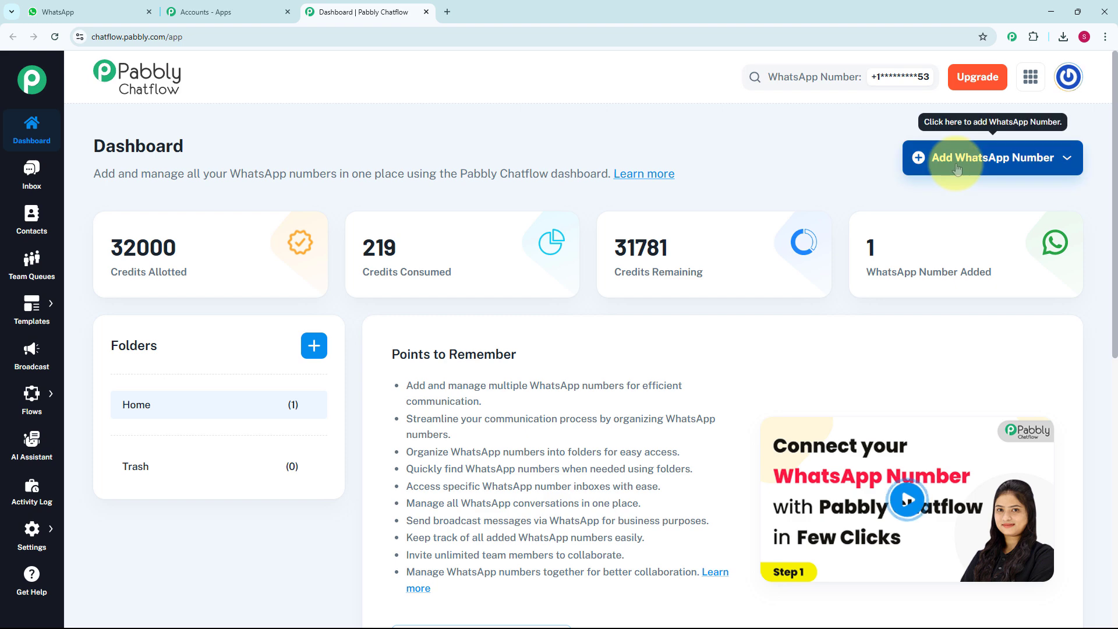
{"action": "left_click", "coordinate": [1001, 168]}
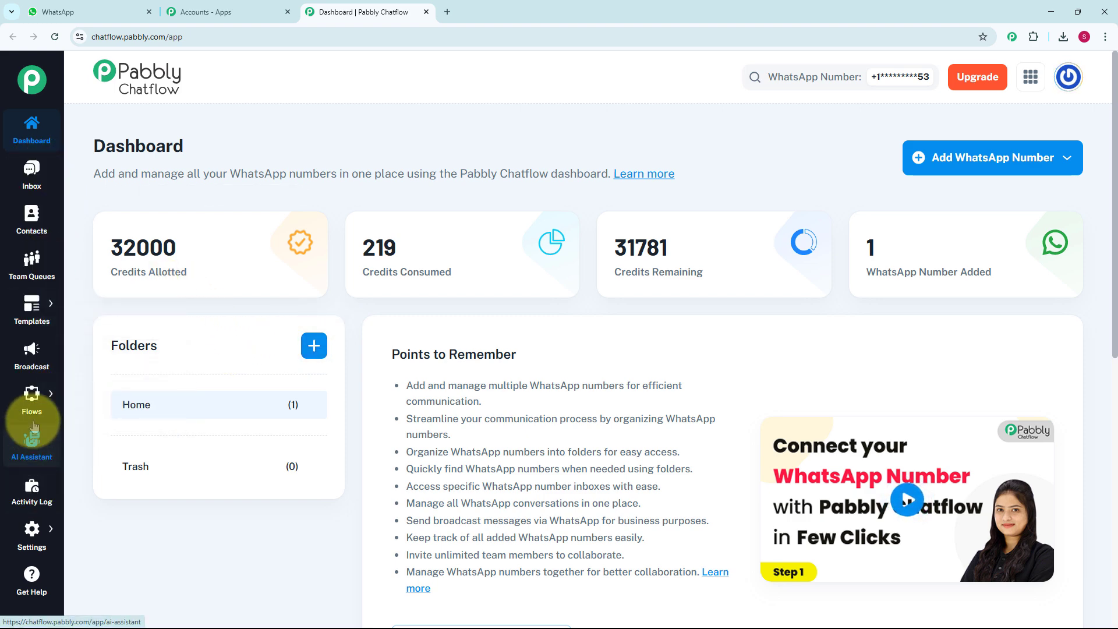
{"action": "mouse_move", "coordinate": [26, 399]}
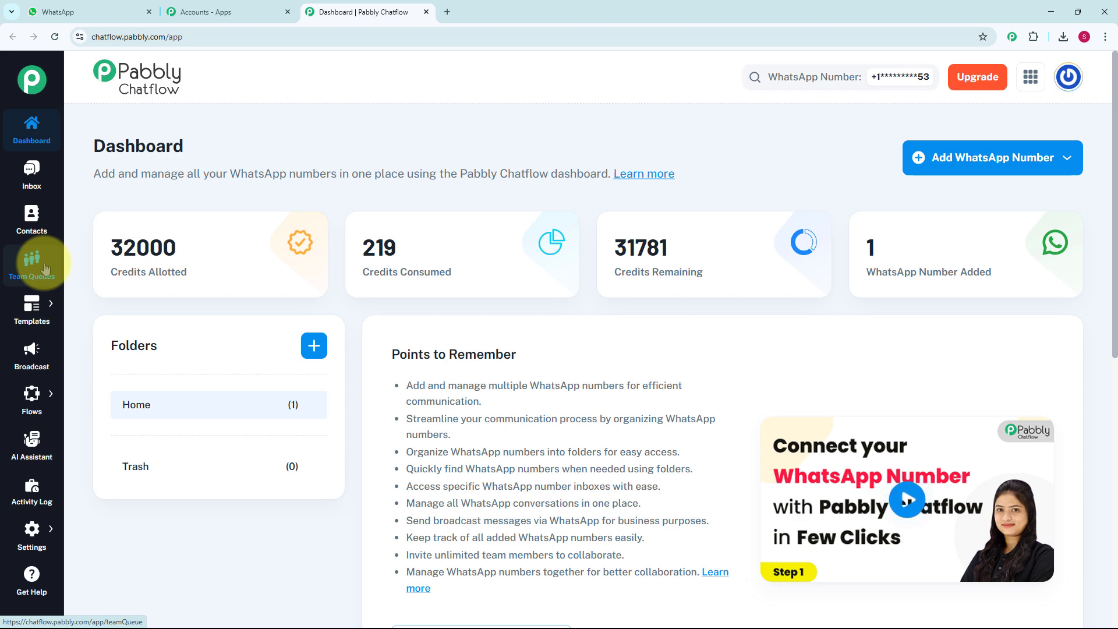
{"action": "mouse_move", "coordinate": [37, 321]}
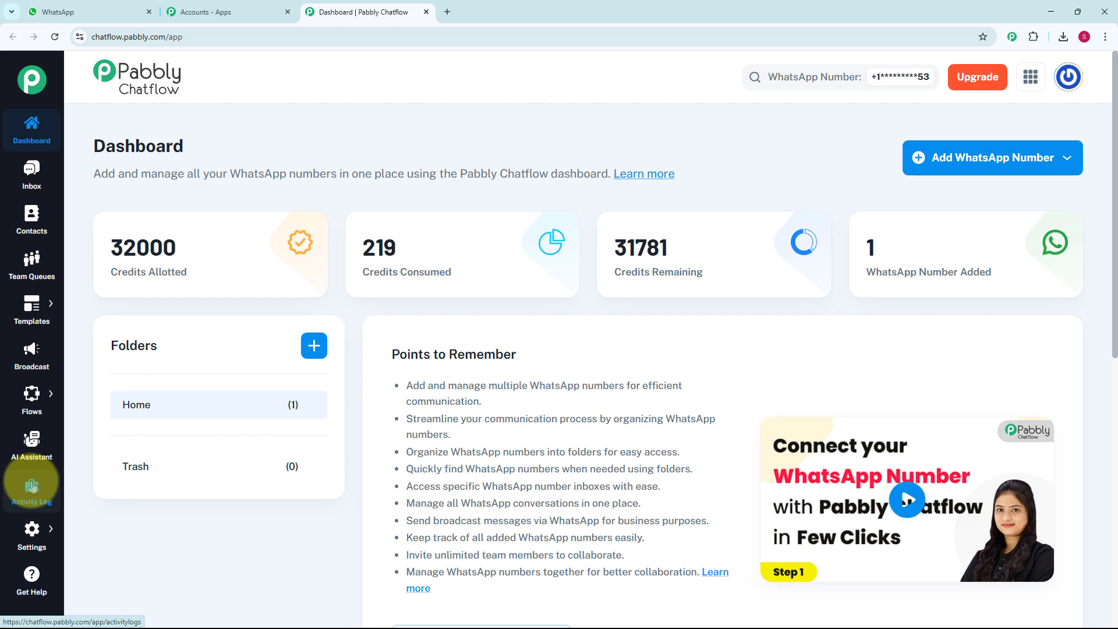
{"action": "mouse_move", "coordinate": [35, 539]}
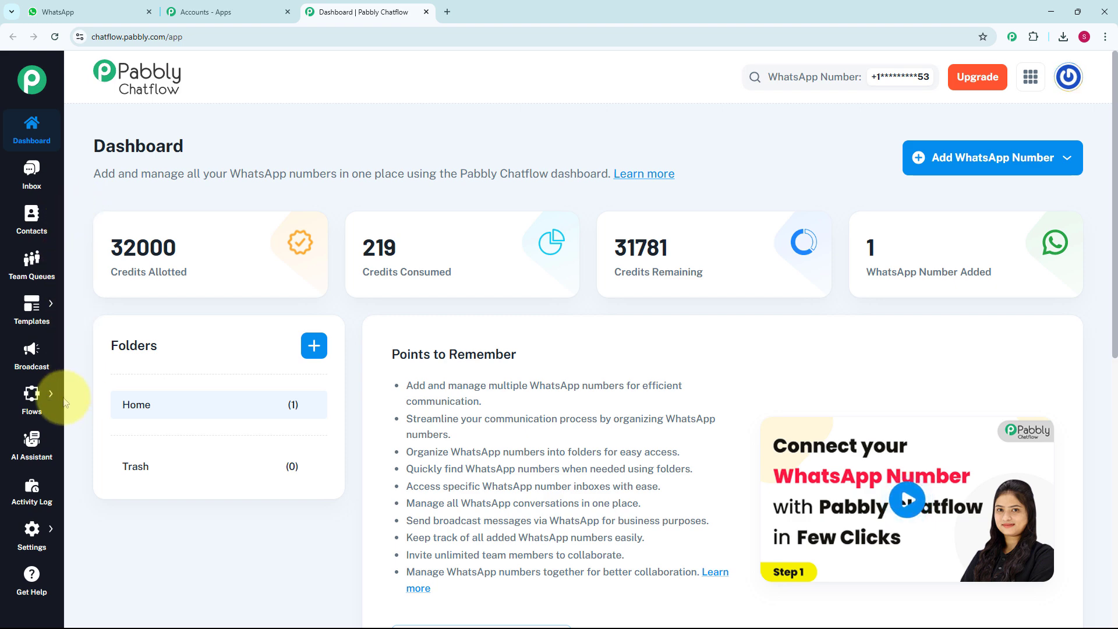
Step: Open the Flow Builder, look through the existing flows, and add a new flow
{"action": "mouse_move", "coordinate": [47, 406]}
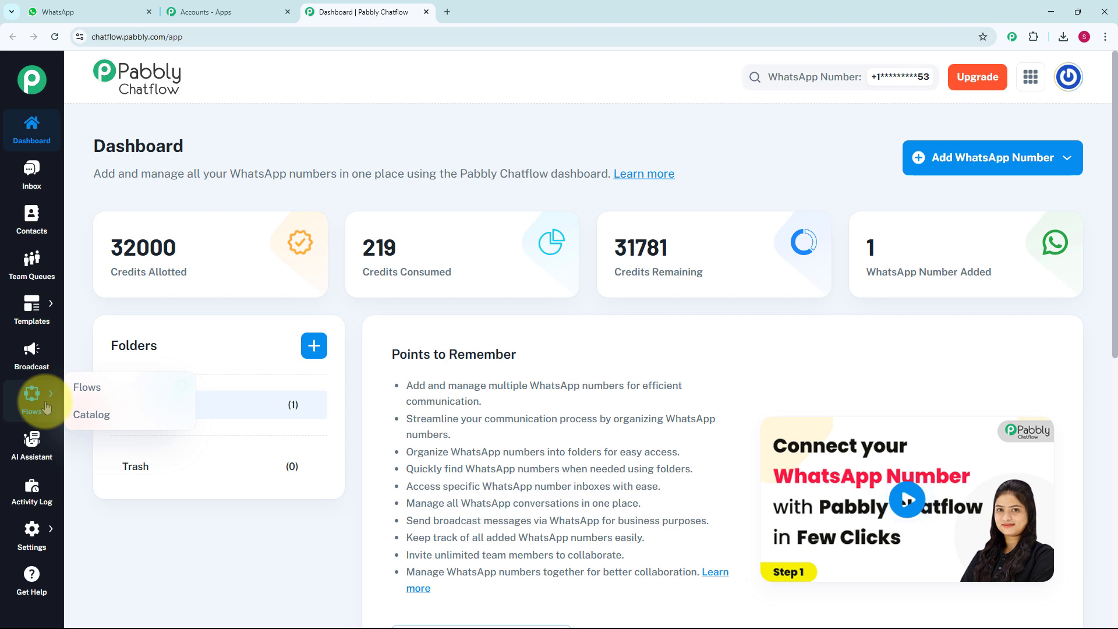
{"action": "left_click", "coordinate": [101, 385]}
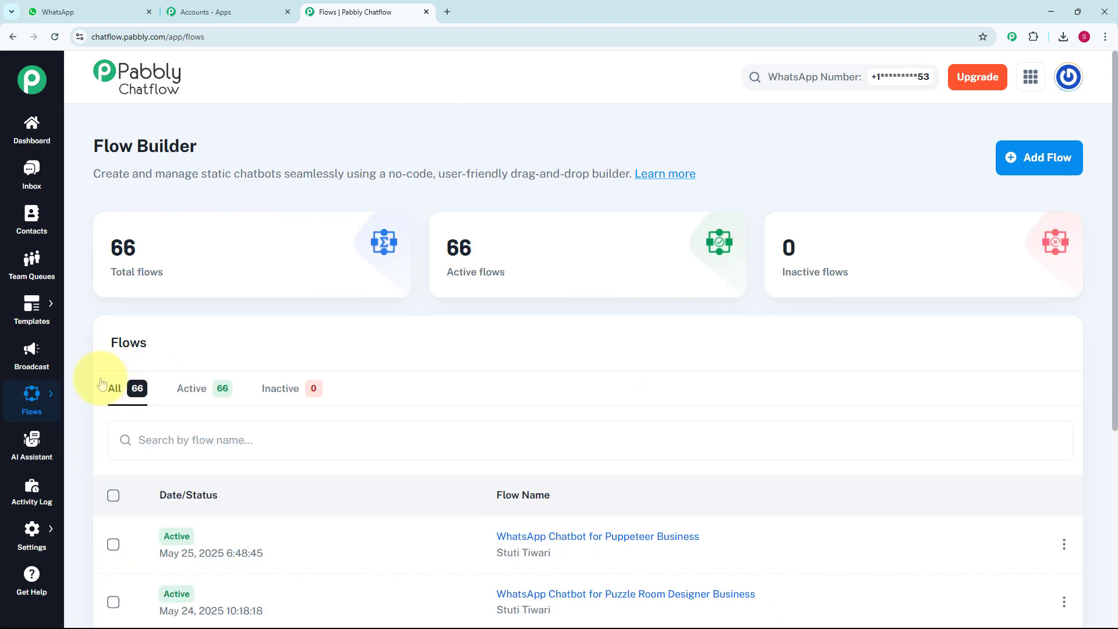
{"action": "scroll", "coordinate": [491, 467], "scroll_direction": "down", "scroll_amount": 5}
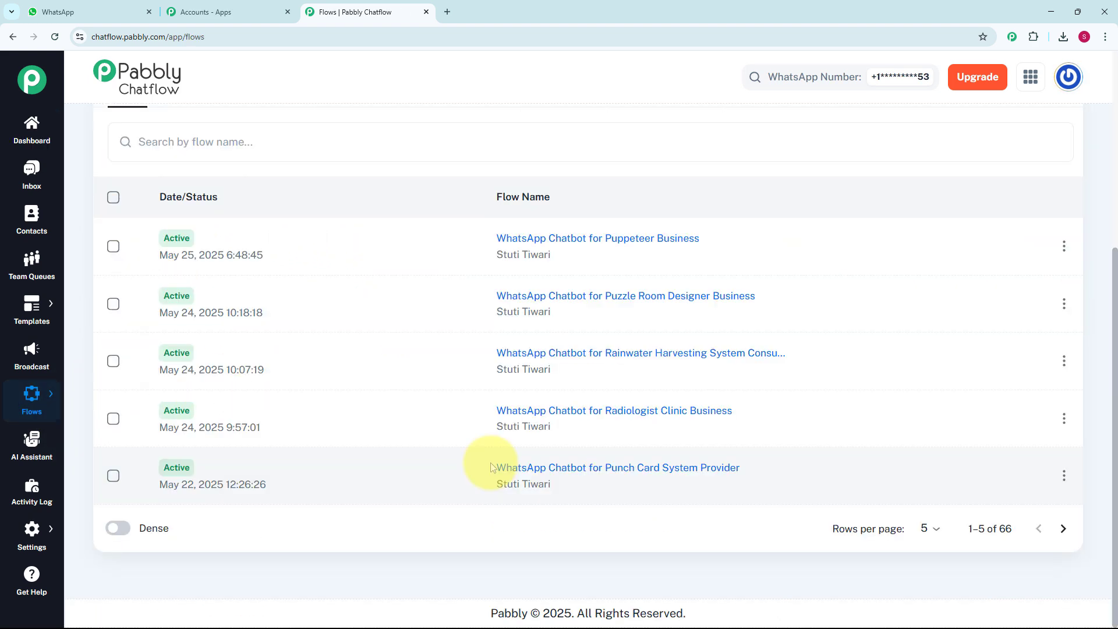
{"action": "scroll", "coordinate": [491, 467], "scroll_direction": "up", "scroll_amount": 3}
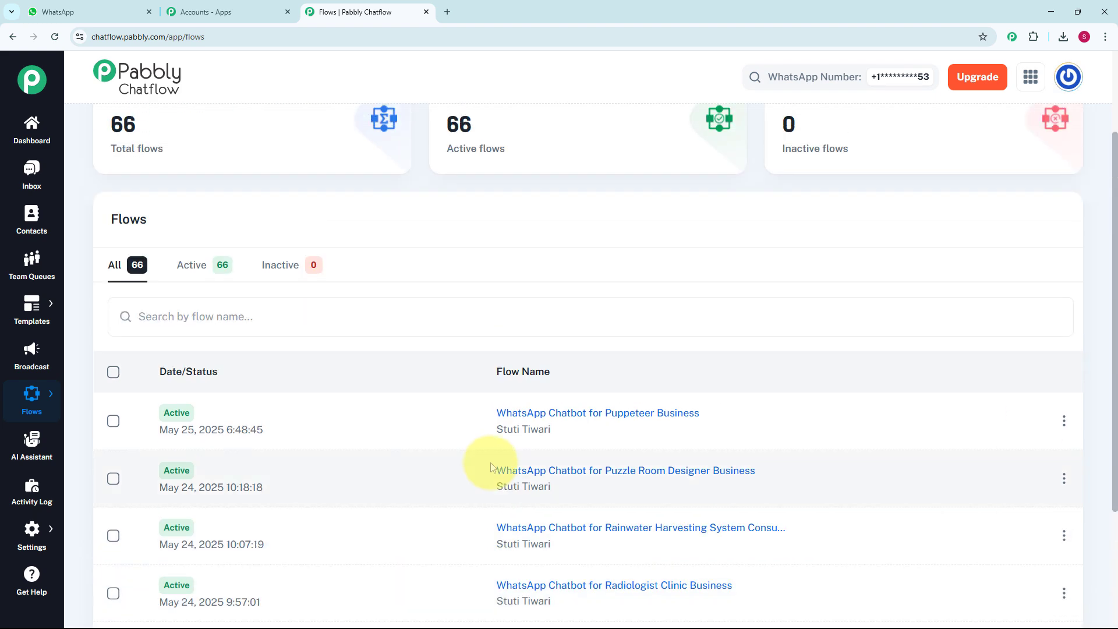
{"action": "scroll", "coordinate": [491, 467], "scroll_direction": "up", "scroll_amount": 2}
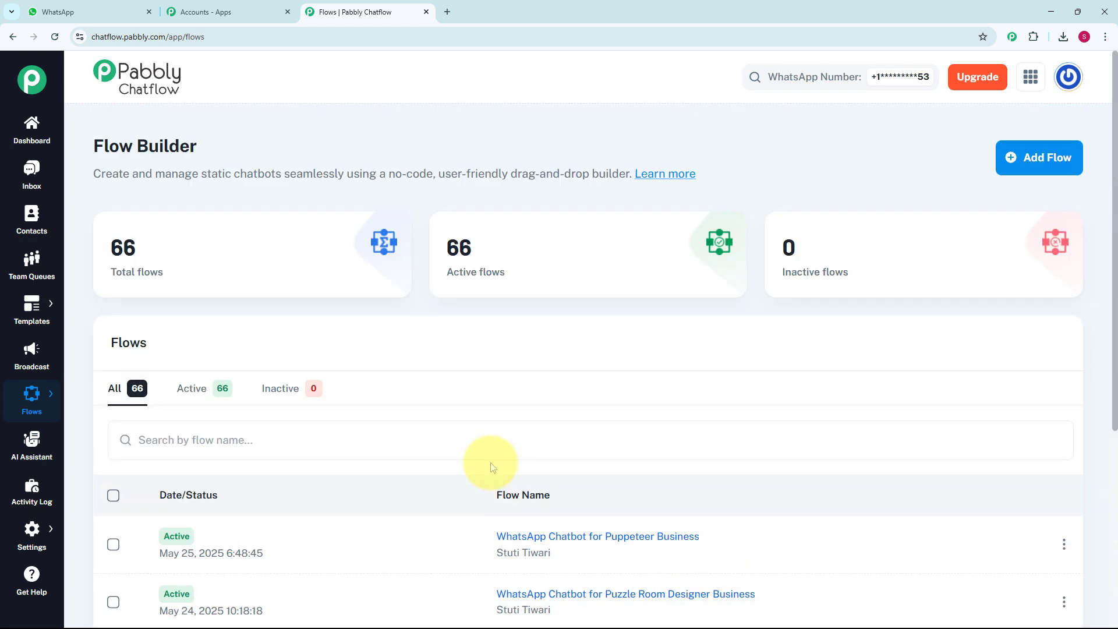
{"action": "left_click", "coordinate": [1043, 159]}
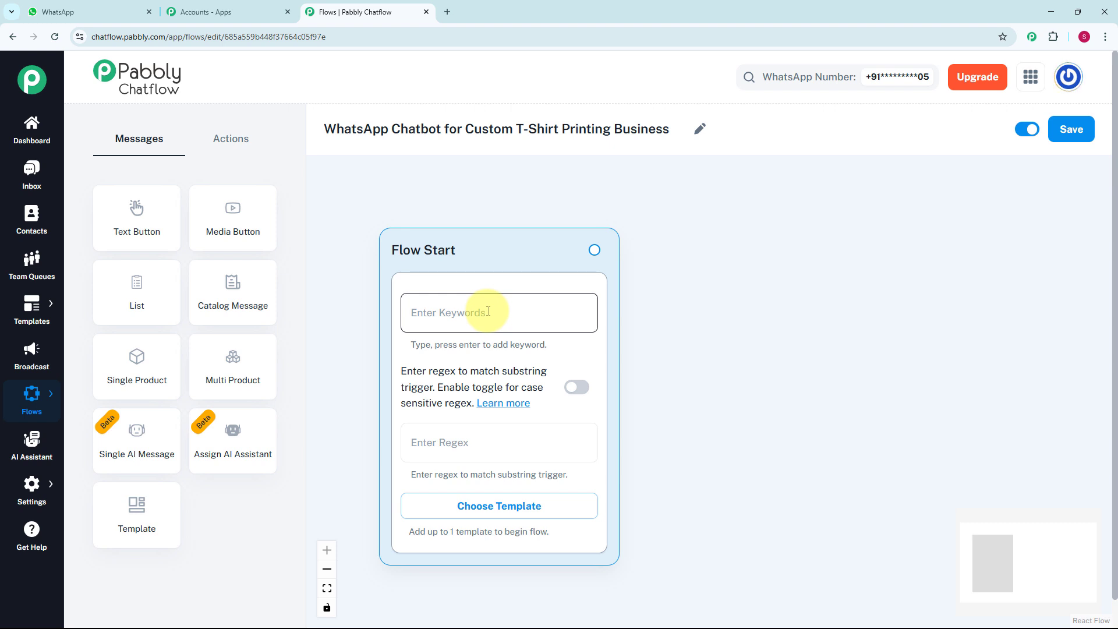
Step: Set the Flow Start regex to [\s\S]+ and connect a new Text + Button message to the Flow Start node
{"action": "left_click", "coordinate": [506, 449]}
{"action": "type", "text": "[\\s\\S]+"}
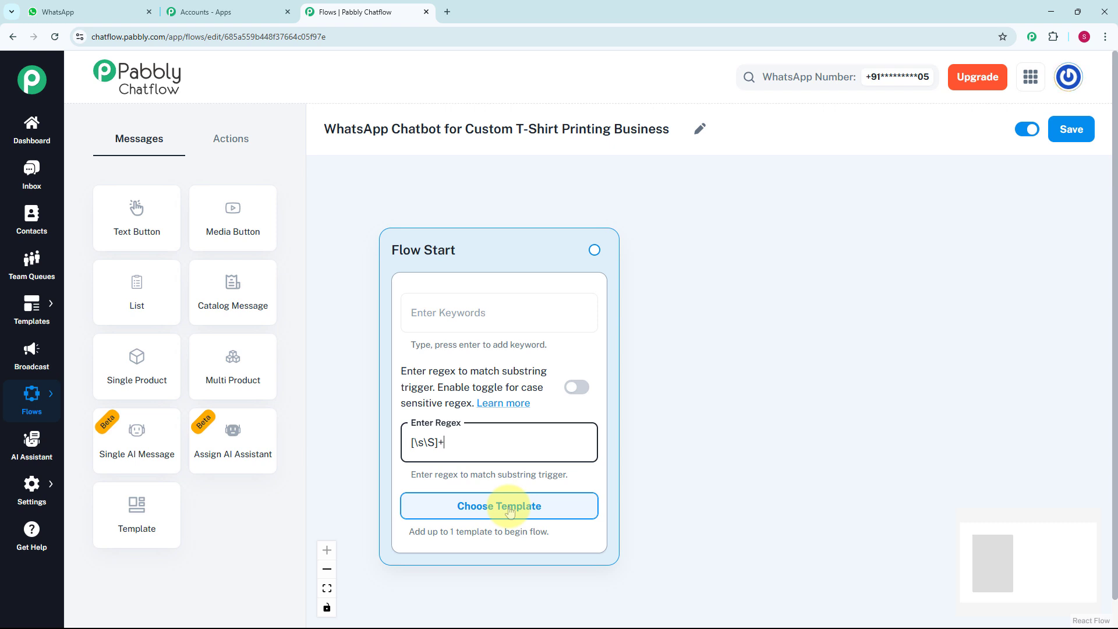
{"action": "left_click_drag", "start_coordinate": [594, 249], "coordinate": [718, 337]}
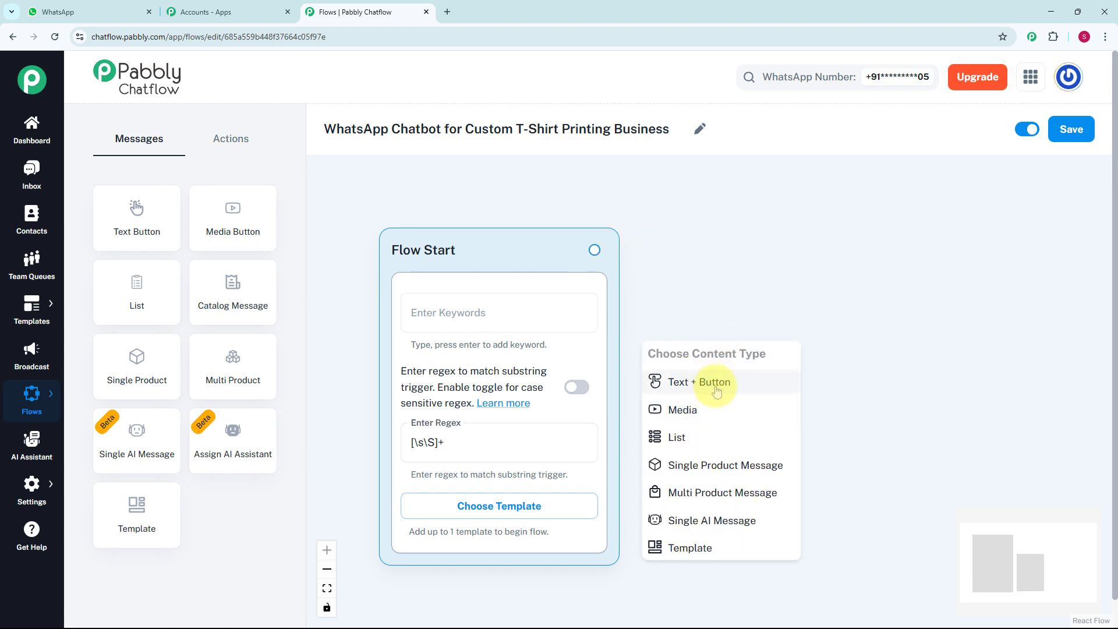
{"action": "left_click", "coordinate": [715, 385]}
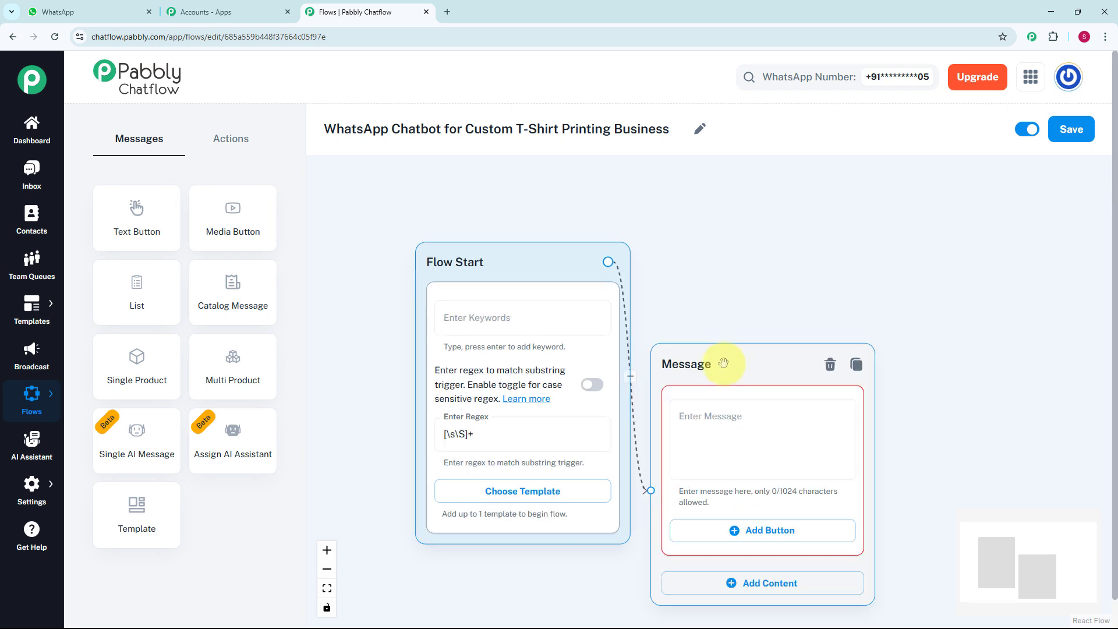
Step: Enter the XYZ custom T-shirt welcome message and add three buttons: 👕 Build Your Tee, 🪄 Pick a T-Shirt and 📞 Talk to Support
{"action": "left_click_drag", "start_coordinate": [955, 392], "coordinate": [759, 350]}
{"action": "scroll", "coordinate": [738, 365], "scroll_direction": "up", "scroll_amount": 2}
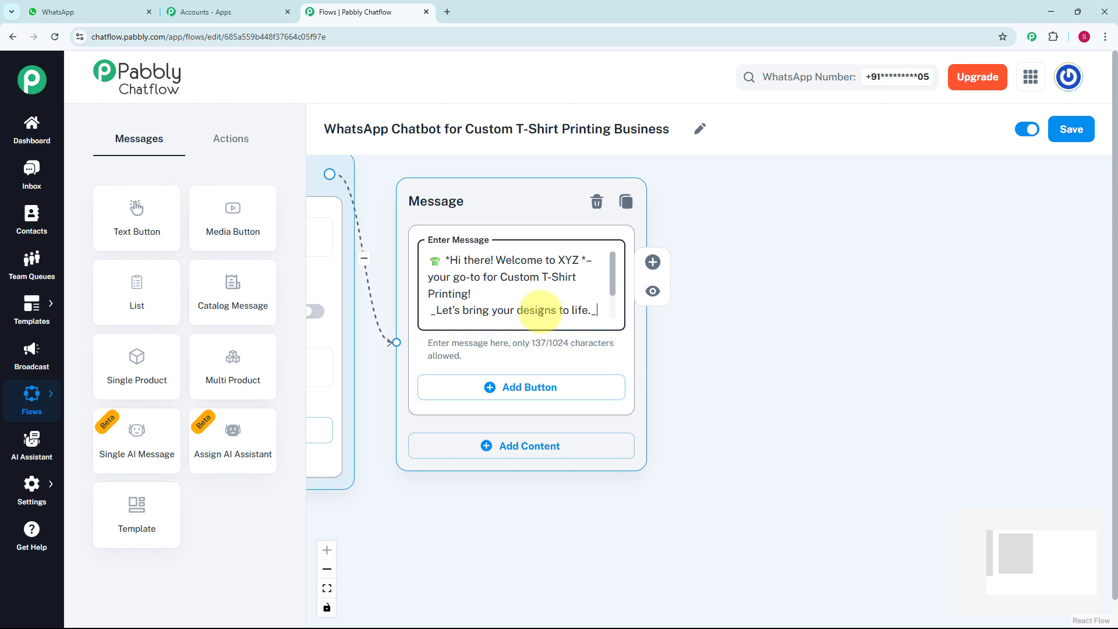
{"action": "left_click", "coordinate": [537, 389]}
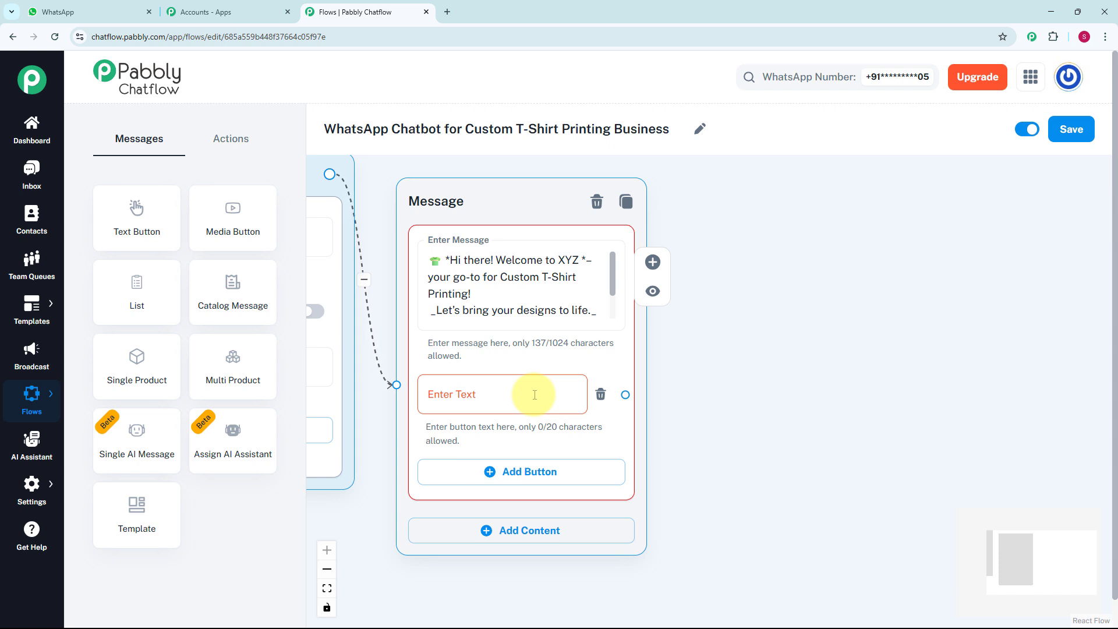
{"action": "left_click", "coordinate": [534, 395]}
{"action": "type", "text": "👕 Build Your Tee"}
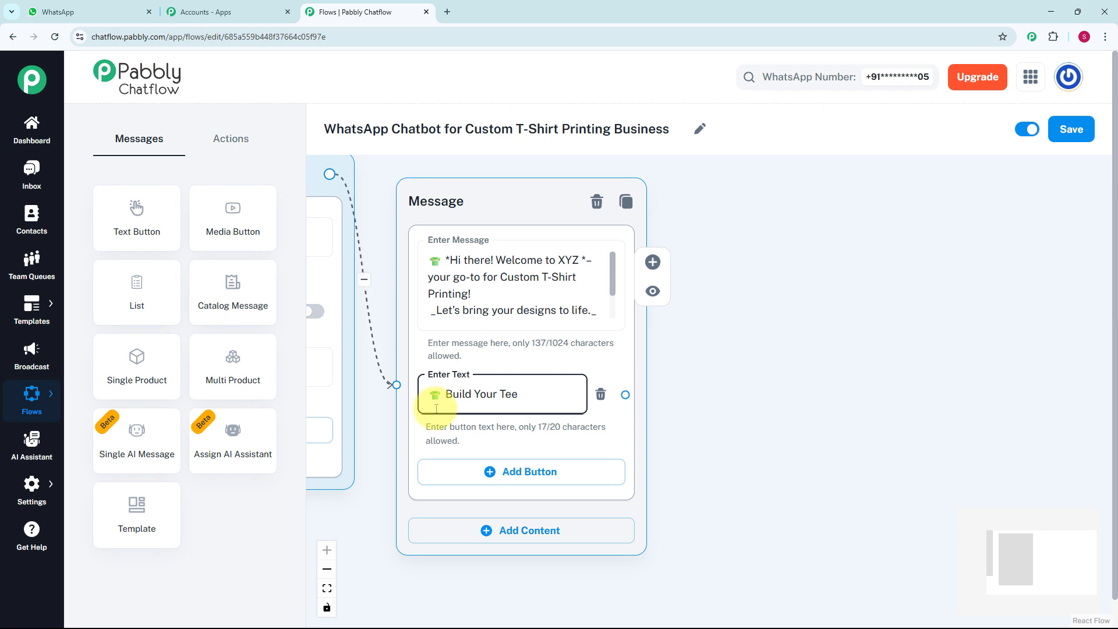
{"action": "left_click", "coordinate": [488, 469]}
{"action": "left_click", "coordinate": [488, 478]}
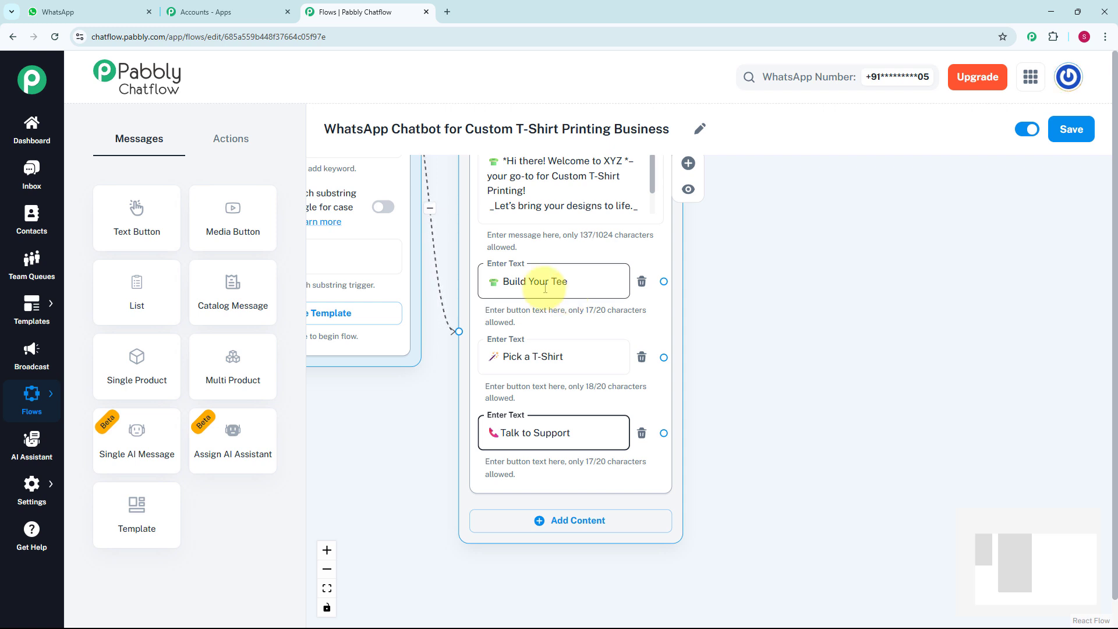
Step: Add an Ask Question node beside the welcome message and connect the Build Your Tee button to it
{"action": "left_click", "coordinate": [227, 140]}
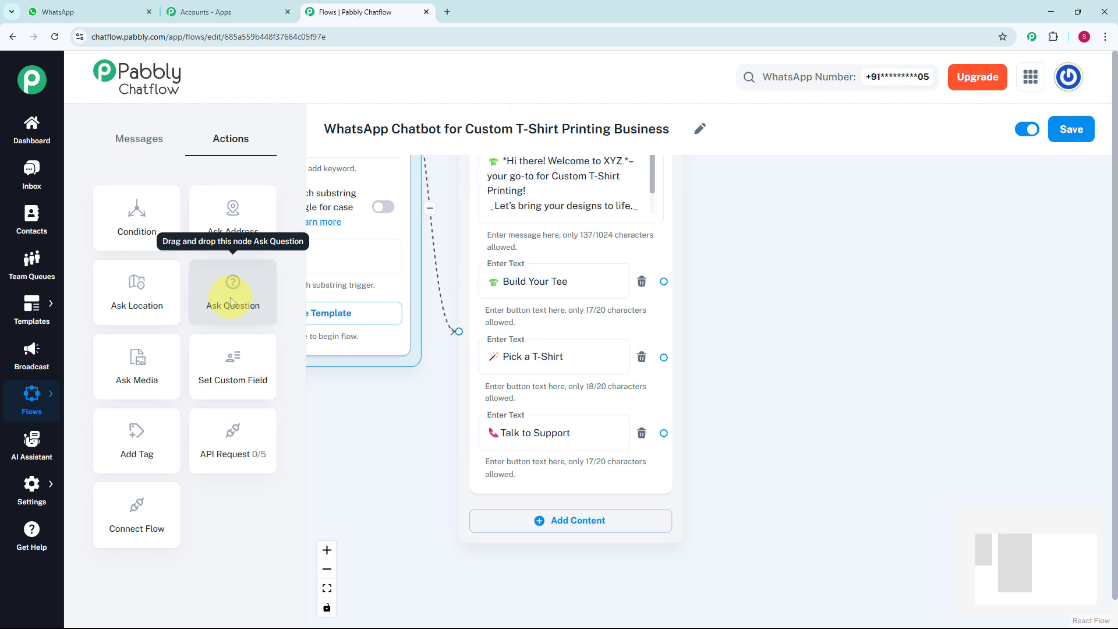
{"action": "left_click_drag", "start_coordinate": [232, 302], "coordinate": [452, 269]}
{"action": "left_click_drag", "start_coordinate": [436, 221], "coordinate": [805, 156]}
{"action": "scroll", "coordinate": [891, 295], "scroll_direction": "down", "scroll_amount": 3}
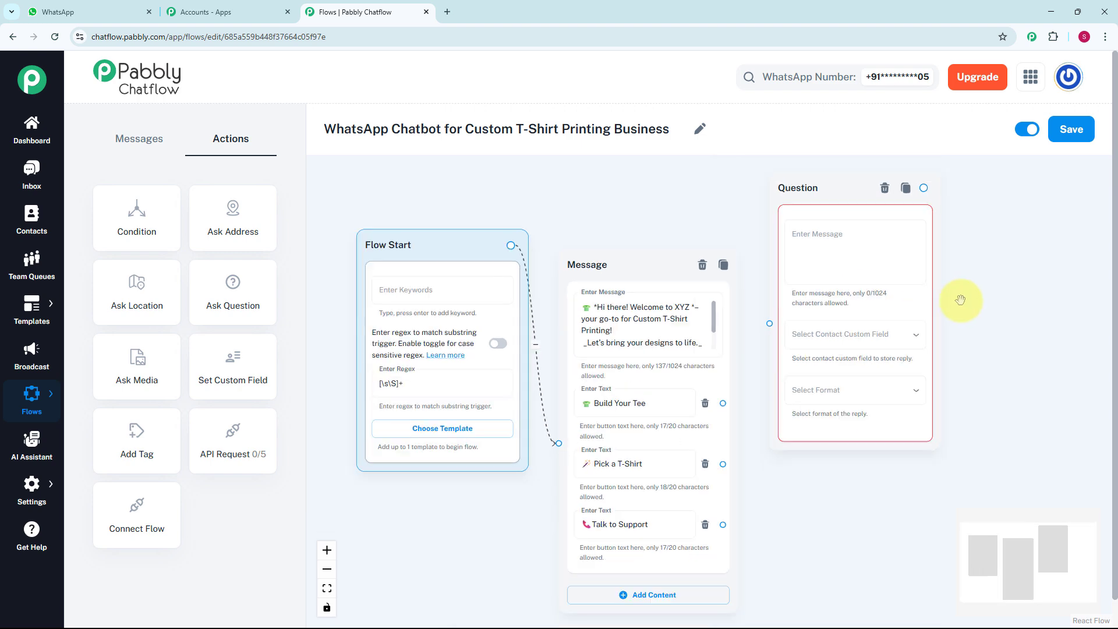
{"action": "left_click_drag", "start_coordinate": [928, 290], "coordinate": [822, 249]}
{"action": "scroll", "coordinate": [816, 252], "scroll_direction": "up", "scroll_amount": 2}
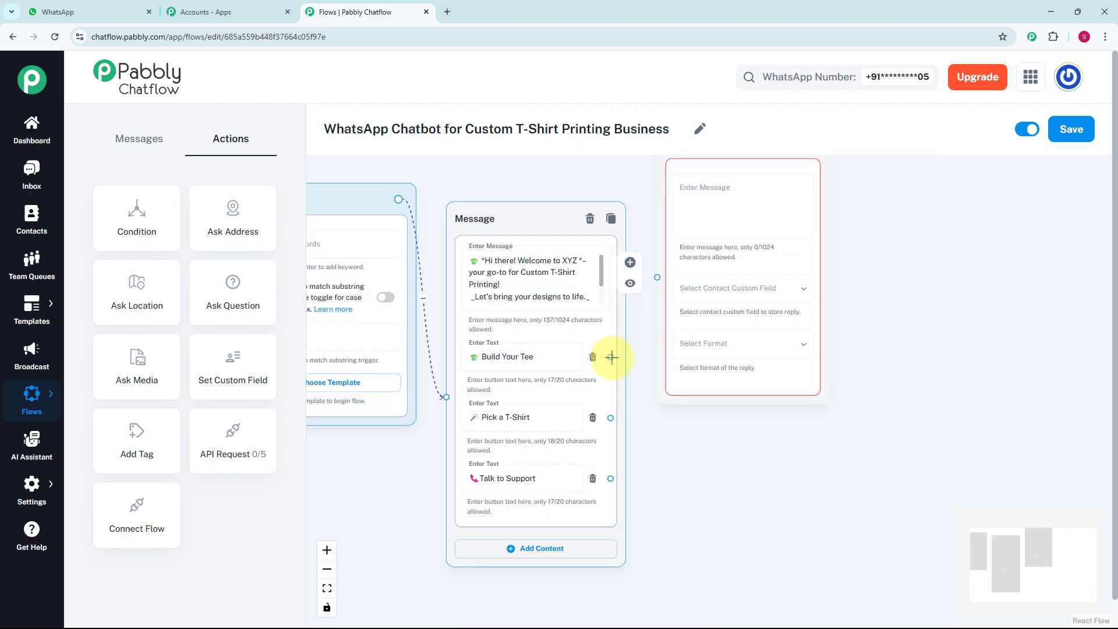
{"action": "left_click_drag", "start_coordinate": [611, 358], "coordinate": [656, 276]}
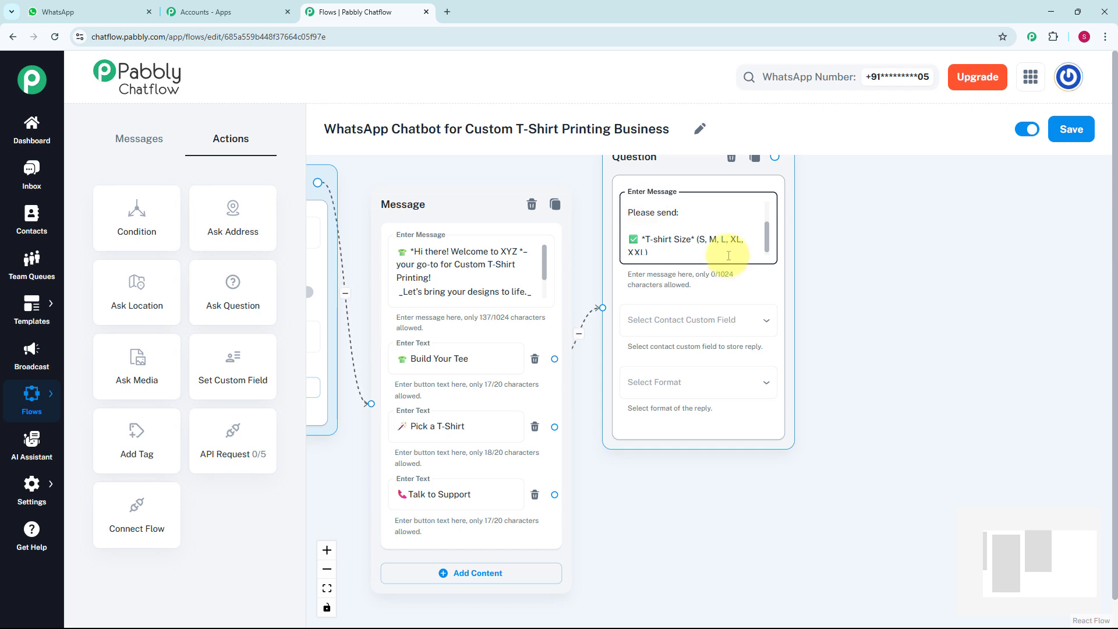
Step: Fill in the question asking for *T-shirt Size* (S, M, L, XL, XXL), storing the reply in the Size custom field with format Any
{"action": "left_click", "coordinate": [692, 322]}
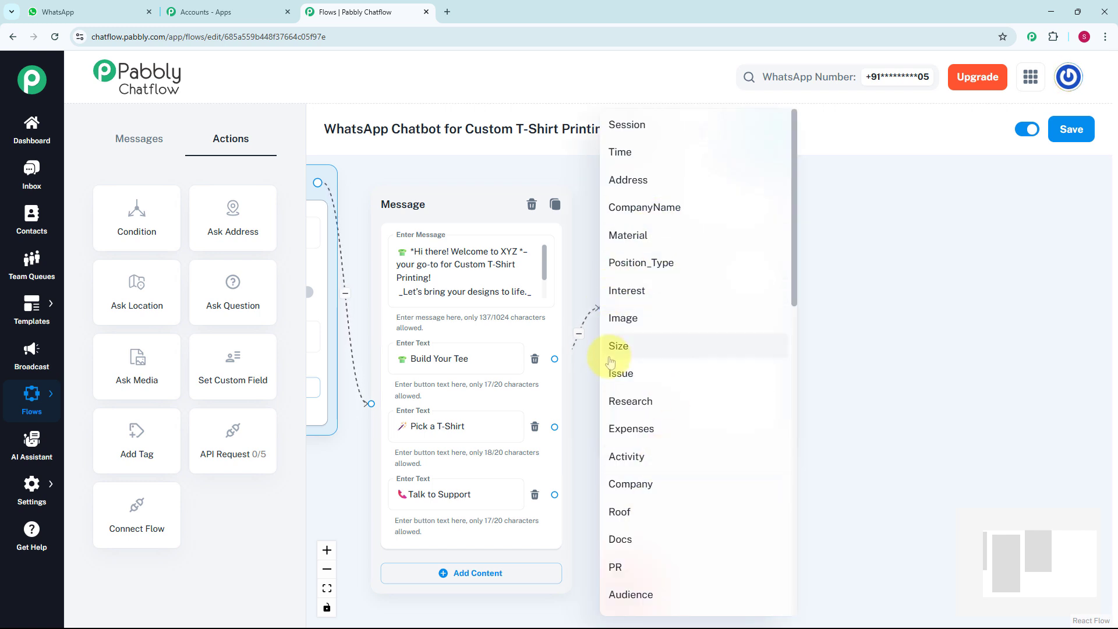
{"action": "left_click", "coordinate": [40, 494]}
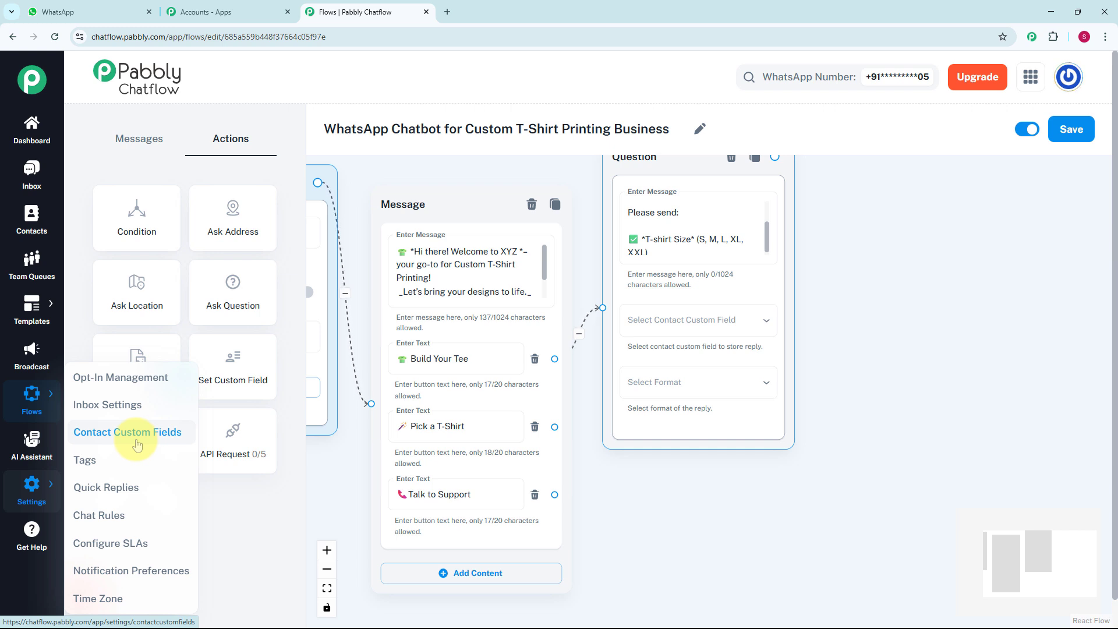
{"action": "left_click", "coordinate": [721, 320]}
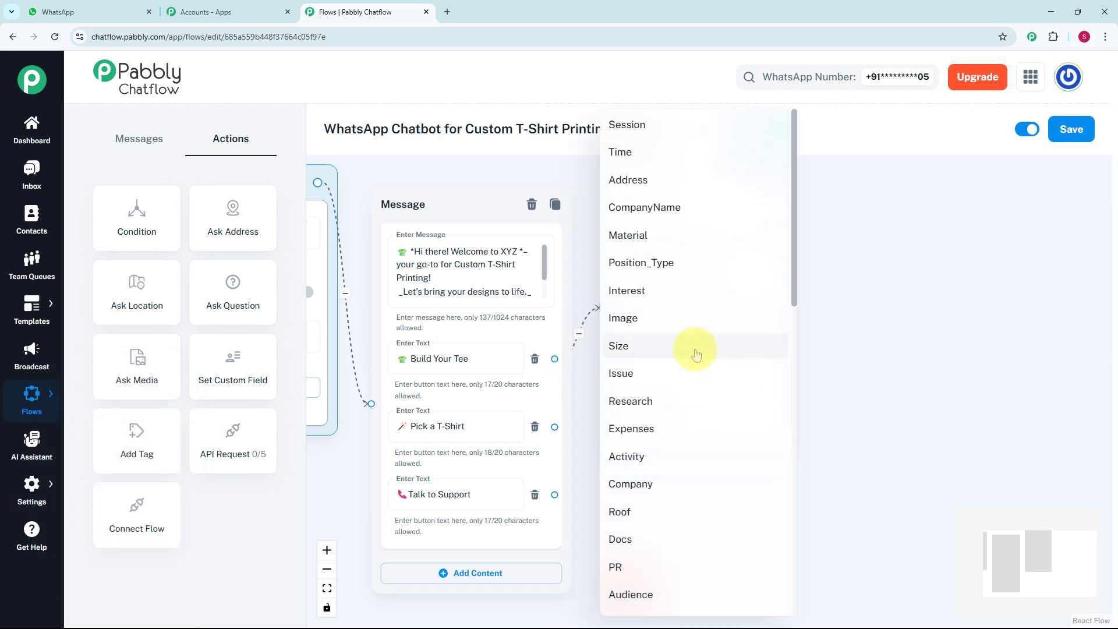
{"action": "left_click", "coordinate": [697, 355]}
{"action": "left_click", "coordinate": [692, 374]}
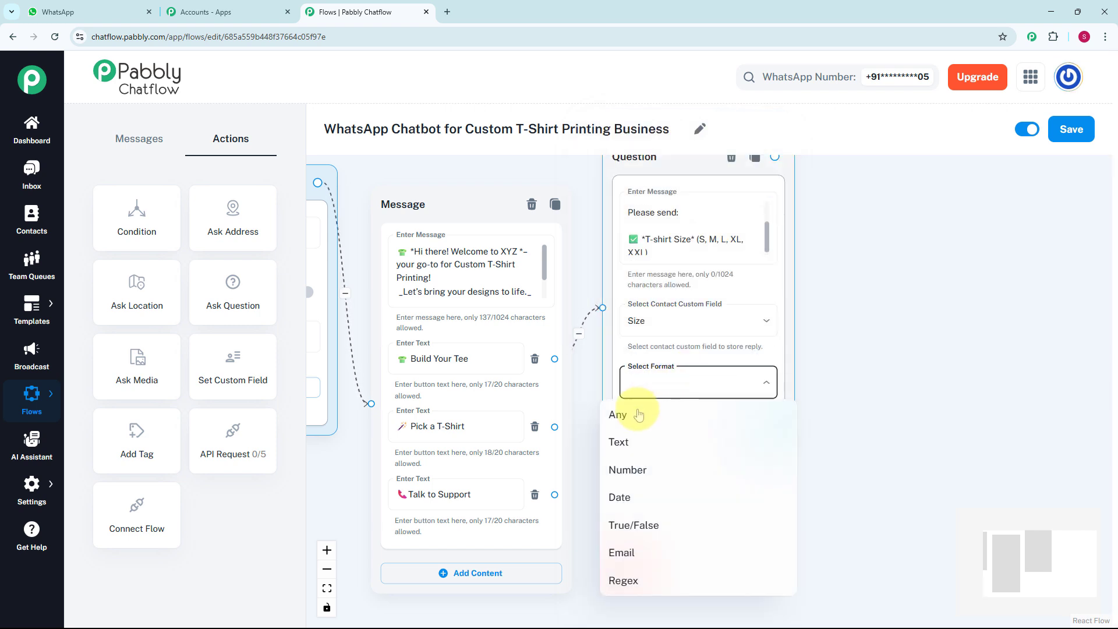
{"action": "left_click", "coordinate": [638, 415]}
Step: Add an Ask Media node after the T-shirt size question and connect the question to it
{"action": "scroll", "coordinate": [893, 270], "scroll_direction": "down", "scroll_amount": 3}
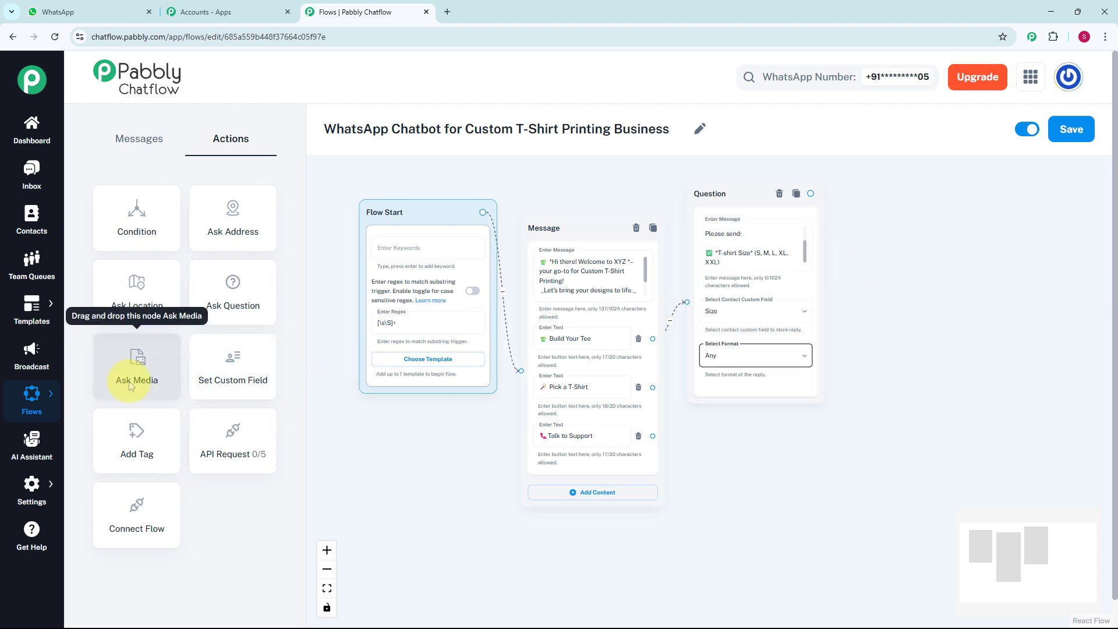
{"action": "left_click_drag", "start_coordinate": [129, 382], "coordinate": [820, 293]}
{"action": "left_click_drag", "start_coordinate": [707, 310], "coordinate": [881, 198]}
{"action": "left_click_drag", "start_coordinate": [833, 449], "coordinate": [614, 472]}
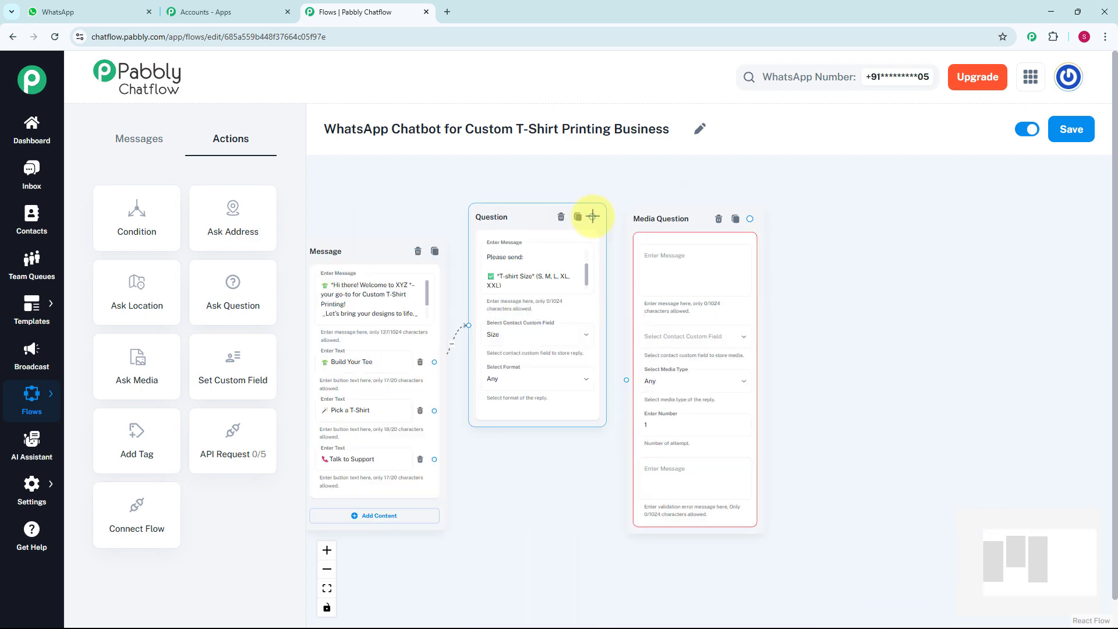
Step: Enter "Please share: ✅ *Your Design/Image*" as the media question and store the reply in the Image custom field
{"action": "left_click", "coordinate": [712, 279]}
{"action": "scroll", "coordinate": [712, 279], "scroll_direction": "up", "scroll_amount": 2}
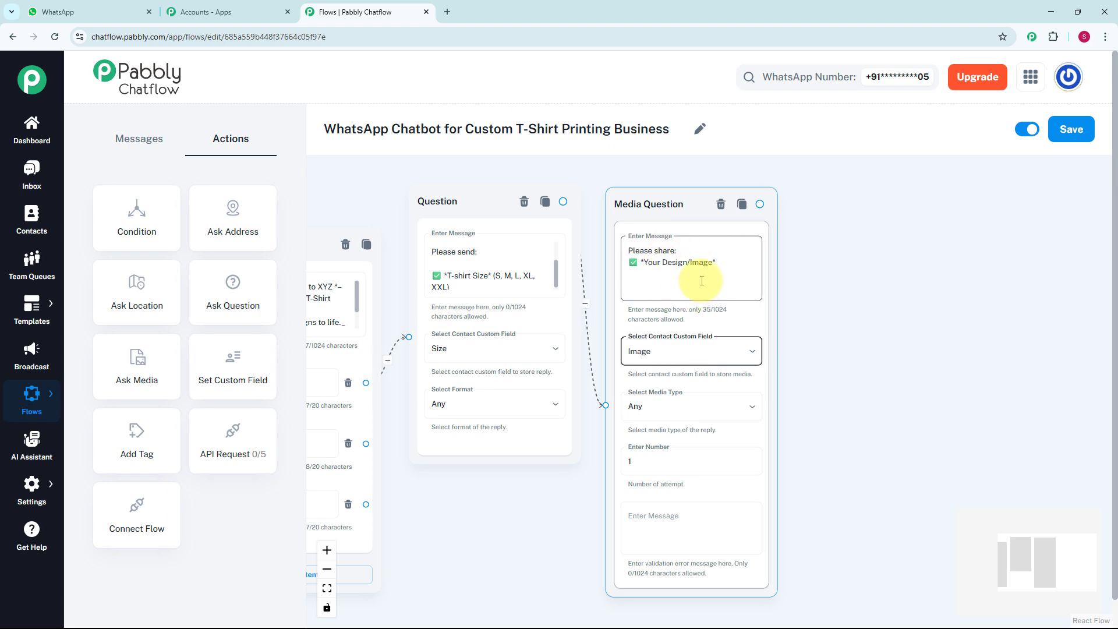
{"action": "scroll", "coordinate": [699, 281], "scroll_direction": "up", "scroll_amount": 2}
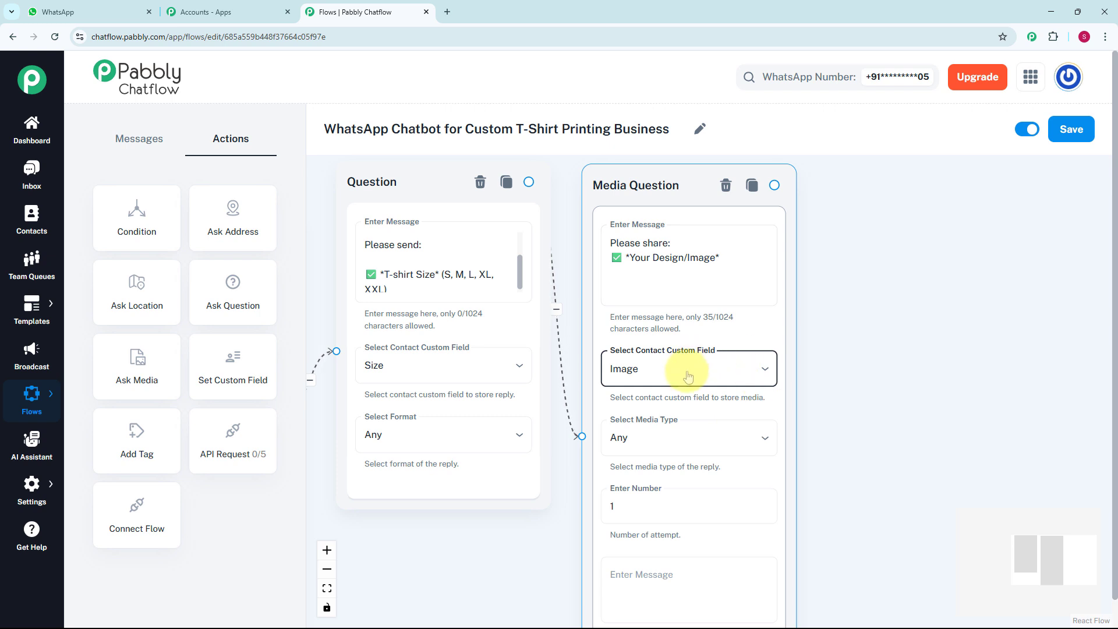
{"action": "left_click", "coordinate": [677, 441]}
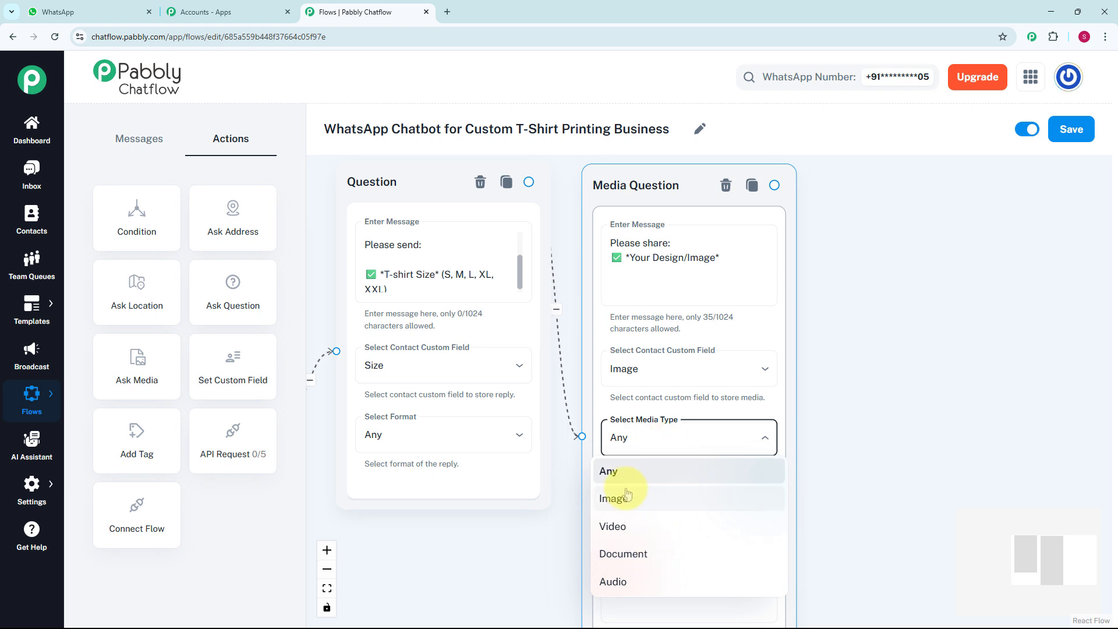
{"action": "left_click", "coordinate": [834, 448]}
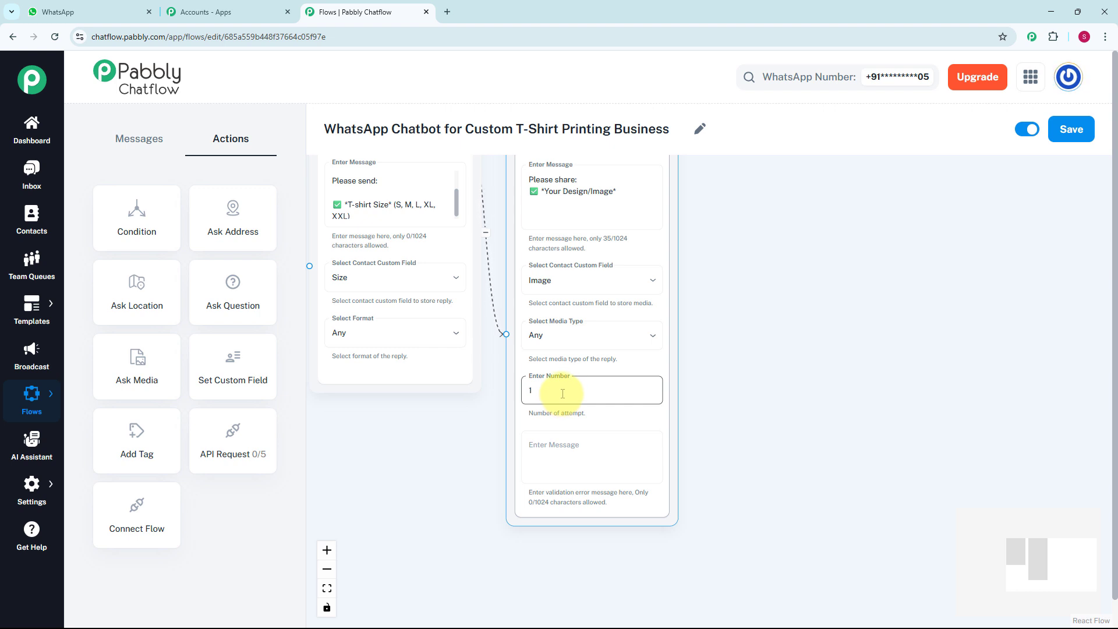
Step: Connect a new Text + Button message to the Media Question, reading "*Thanks*🙌 _We will contact you shortly._"
{"action": "scroll", "coordinate": [806, 330], "scroll_direction": "down", "scroll_amount": 5}
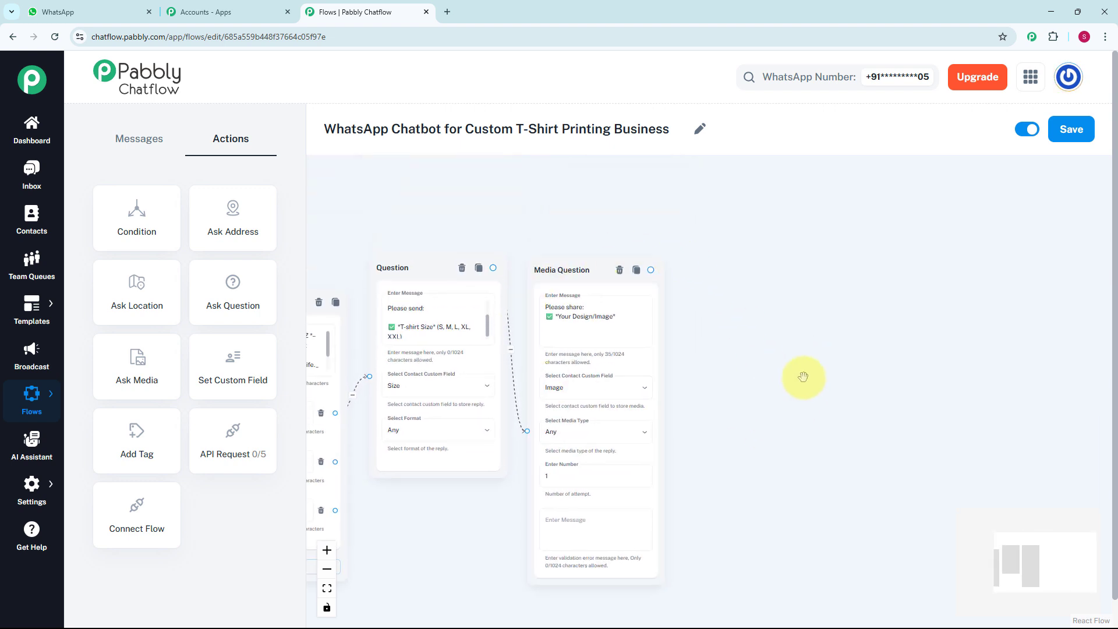
{"action": "left_click", "coordinate": [655, 268]}
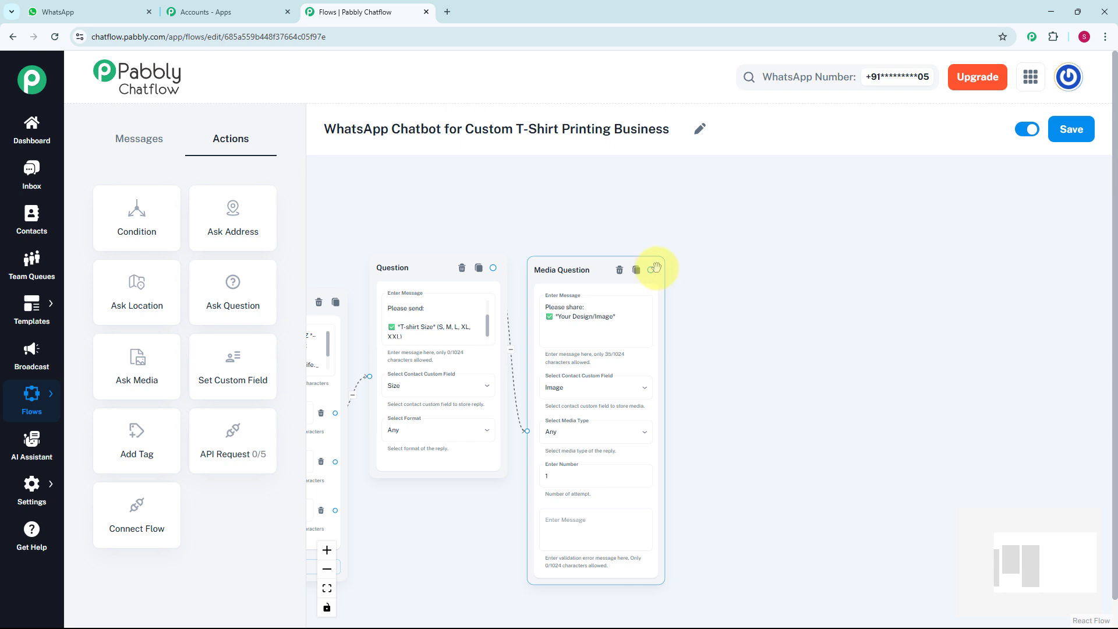
{"action": "left_click_drag", "start_coordinate": [656, 268], "coordinate": [699, 304]}
{"action": "scroll", "coordinate": [742, 326], "scroll_direction": "up", "scroll_amount": 2}
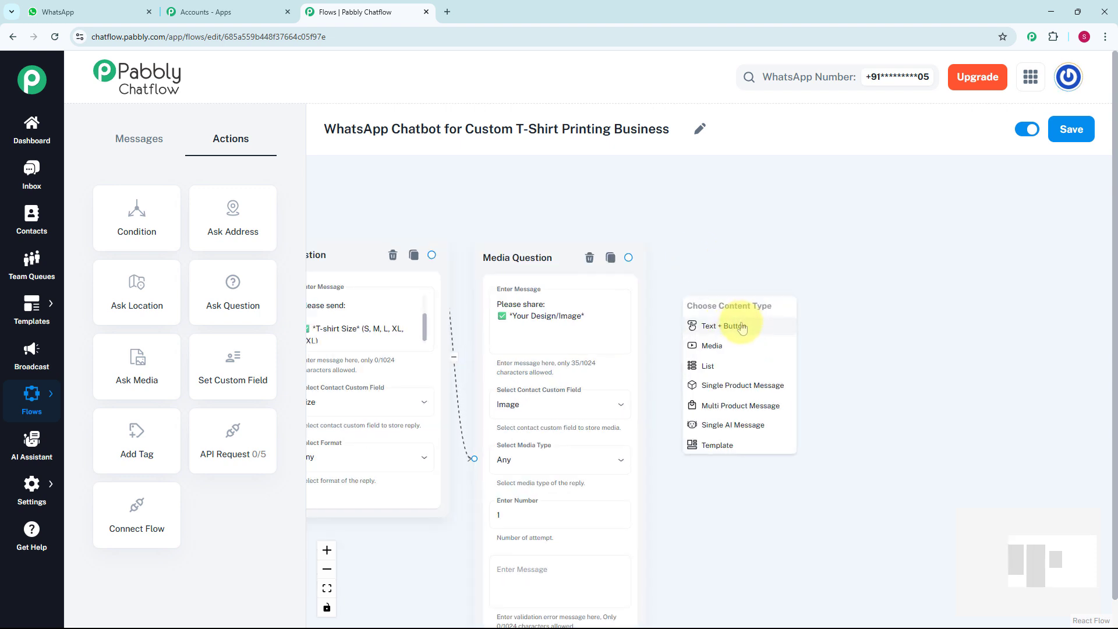
{"action": "left_click", "coordinate": [743, 326]}
{"action": "left_click_drag", "start_coordinate": [739, 314], "coordinate": [725, 299]}
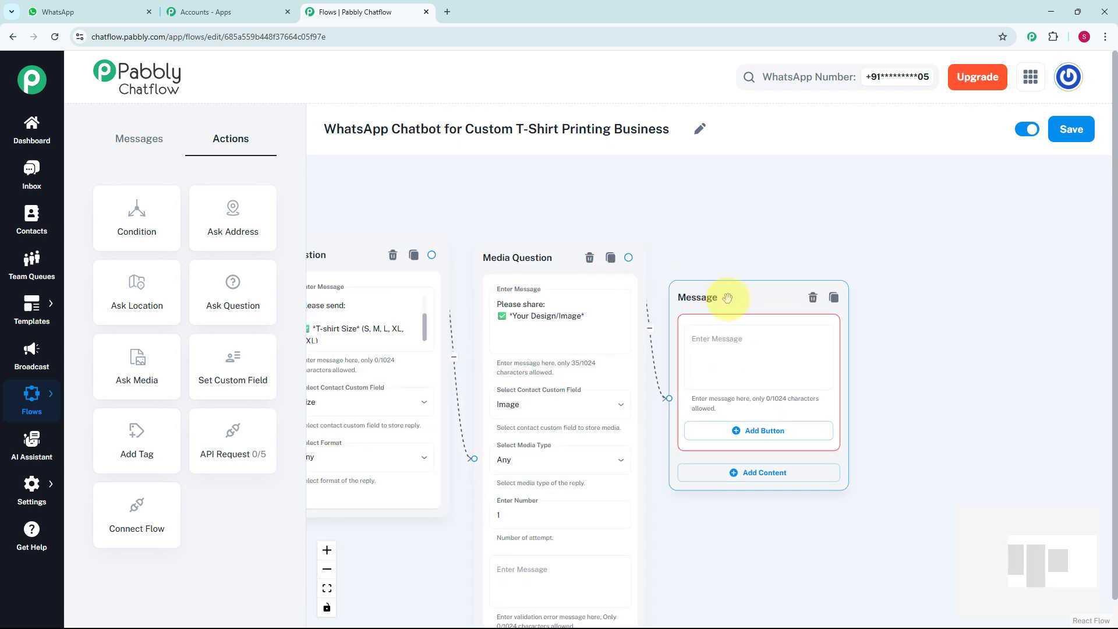
{"action": "left_click", "coordinate": [745, 339]}
{"action": "type", "text": "*Thanks*🙌 _We will contact you shortly._"}
{"action": "left_click", "coordinate": [746, 207]}
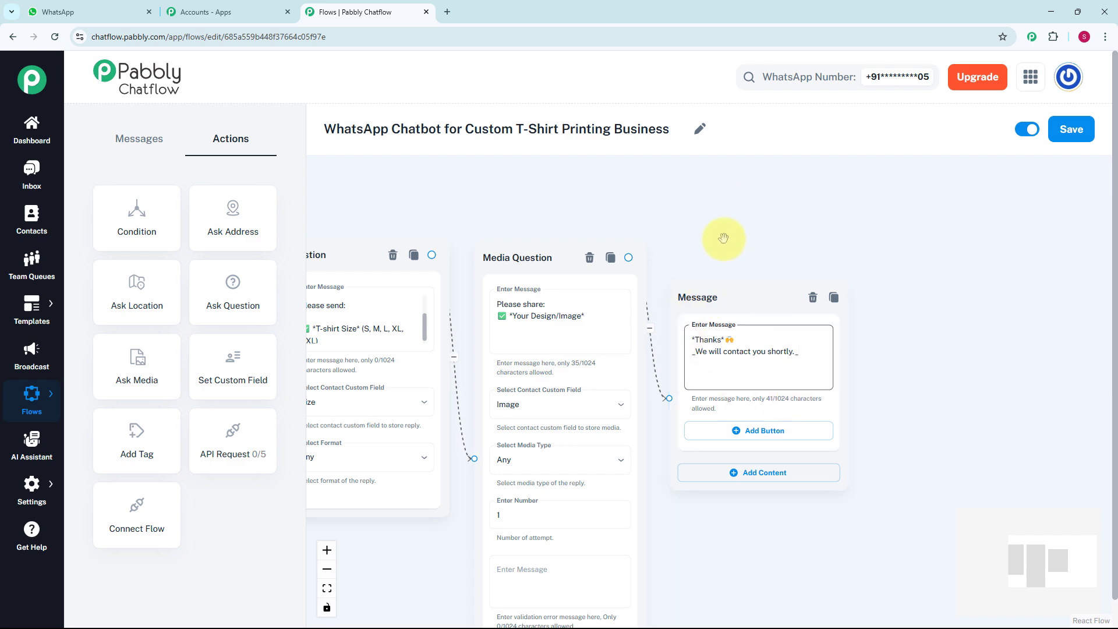
Step: Connect a new Text + Button message to the Pick a T-Shirt button, below the T-shirt size question
{"action": "left_click_drag", "start_coordinate": [725, 238], "coordinate": [902, 168]}
{"action": "scroll", "coordinate": [874, 181], "scroll_direction": "down", "scroll_amount": 3}
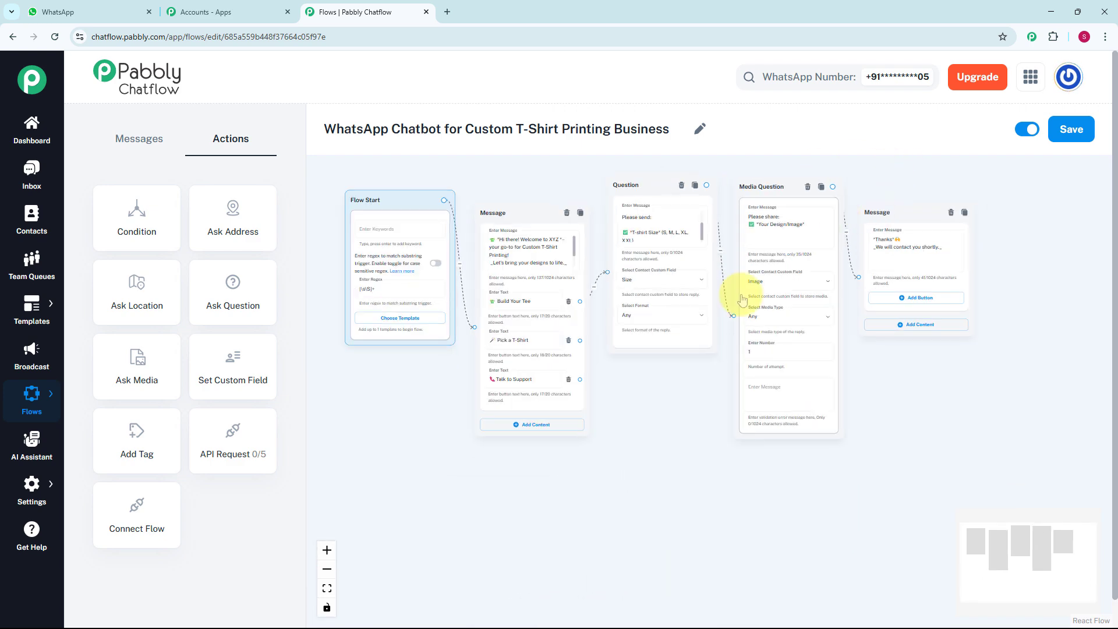
{"action": "left_click_drag", "start_coordinate": [618, 401], "coordinate": [517, 381]}
{"action": "scroll", "coordinate": [478, 374], "scroll_direction": "up", "scroll_amount": 2}
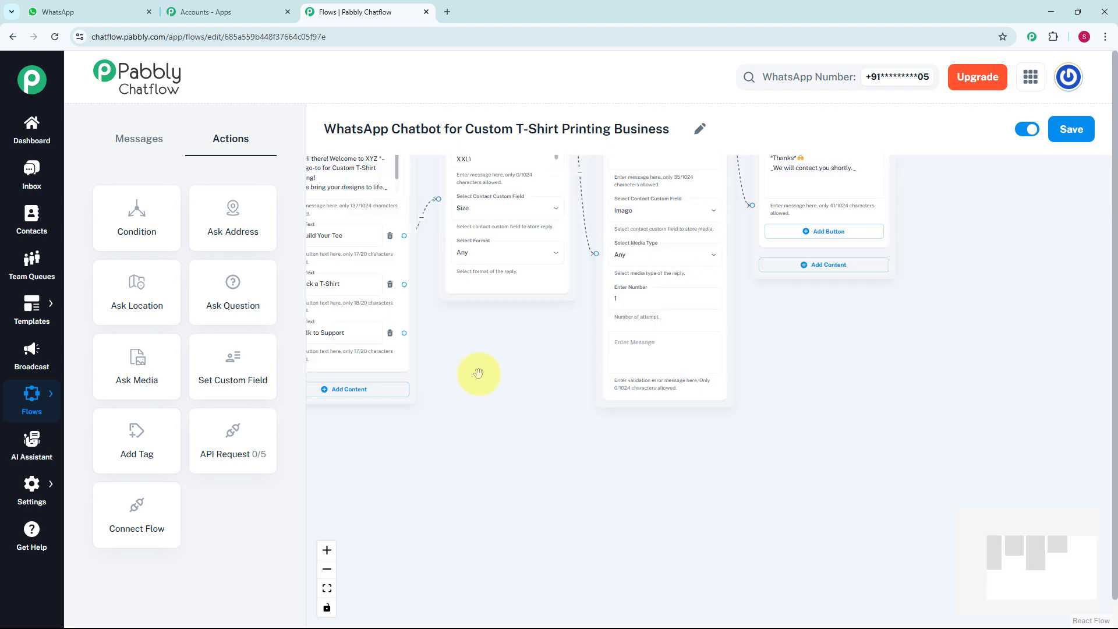
{"action": "left_click_drag", "start_coordinate": [403, 284], "coordinate": [489, 385]}
{"action": "left_click", "coordinate": [505, 417]}
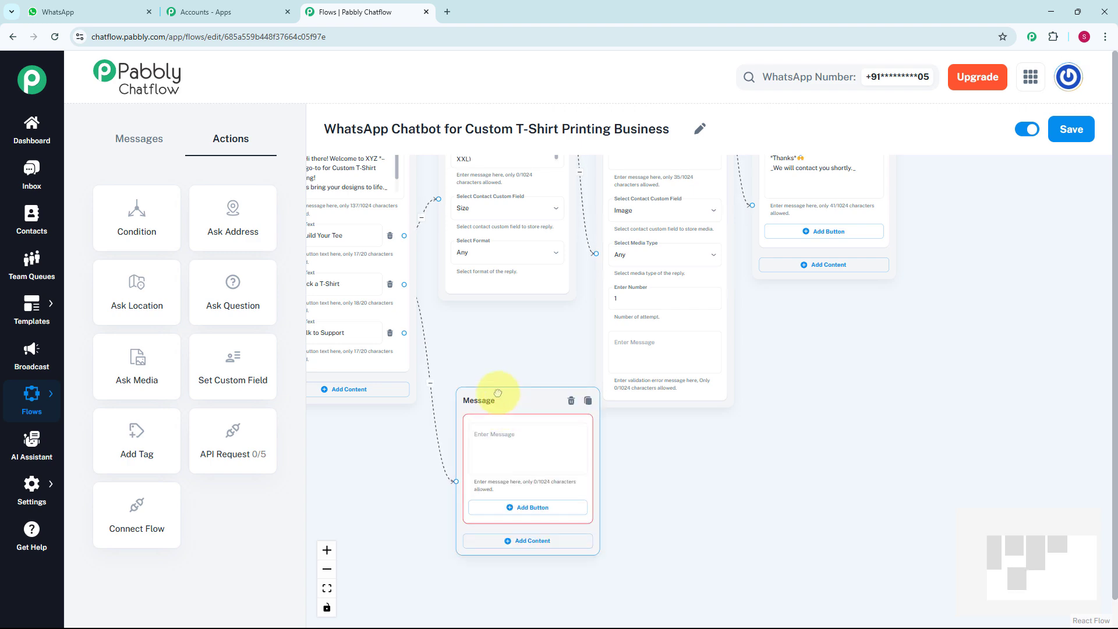
Step: Fill the Pick a T-Shirt message with the styles list, including Cotton Classic – ₹399 and Dri-Fit Sportswear – ₹449, and move it up beneath the question
{"action": "left_click", "coordinate": [501, 407]}
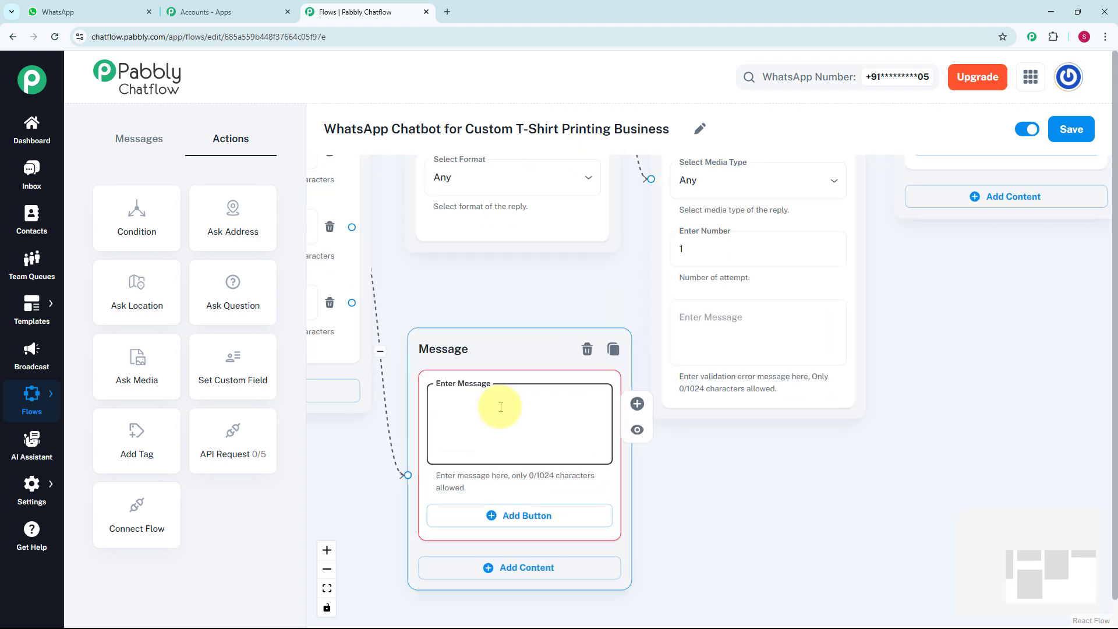
{"action": "key", "text": "ctrl+v"}
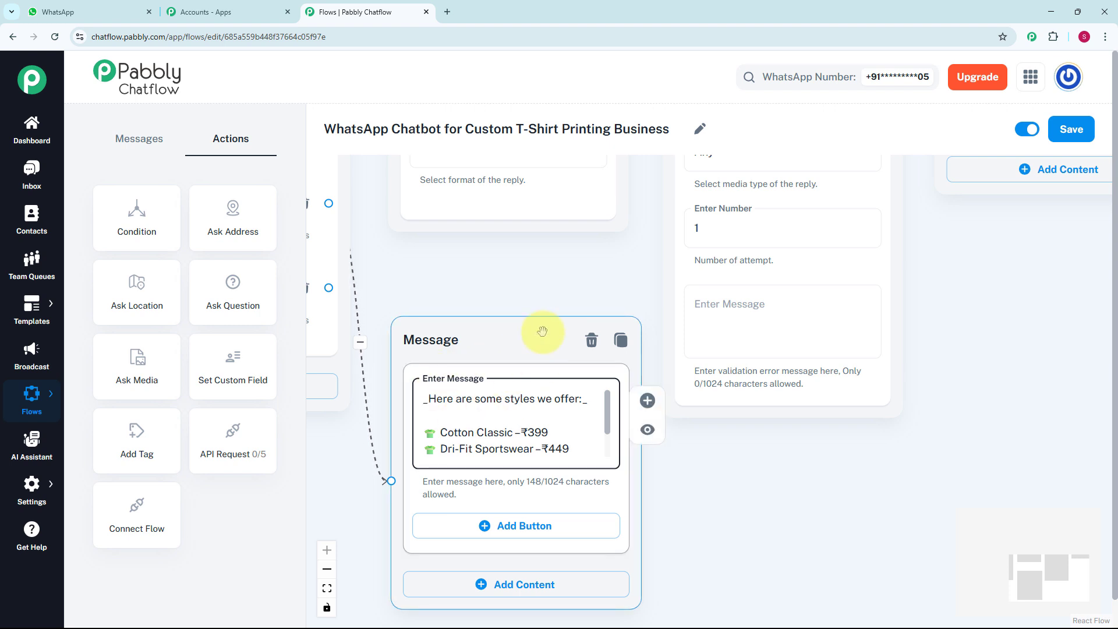
{"action": "scroll", "coordinate": [521, 282], "scroll_direction": "down", "scroll_amount": 3}
{"action": "left_click_drag", "start_coordinate": [499, 327], "coordinate": [507, 295]}
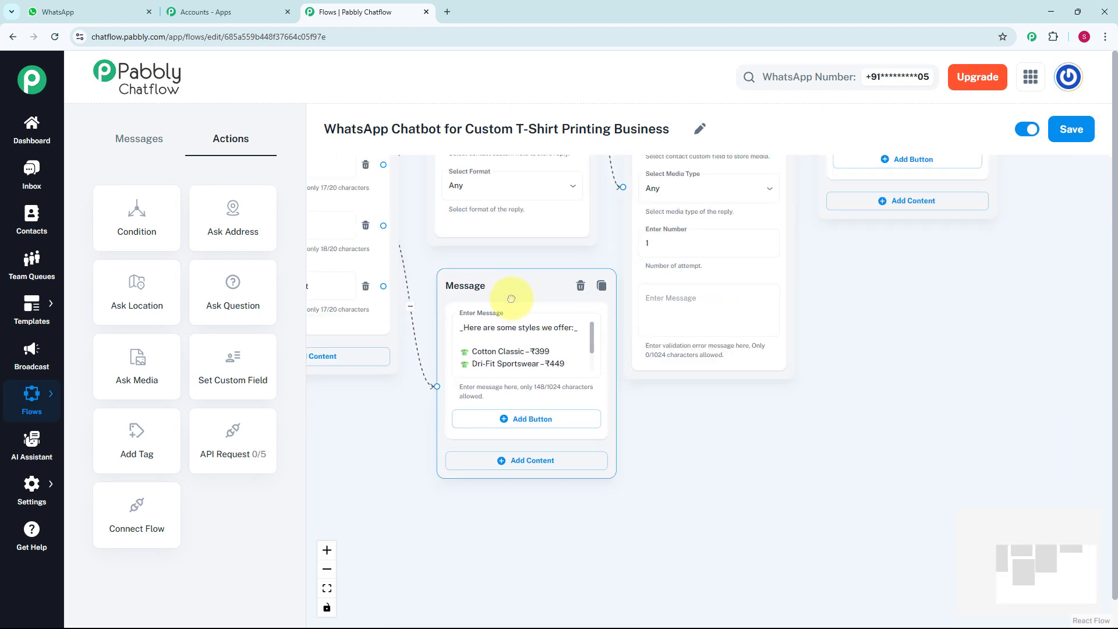
Step: Connect a message with the support phone number and e-mail to the Talk to Support button, and align it below the styles message
{"action": "left_click_drag", "start_coordinate": [370, 437], "coordinate": [431, 443]}
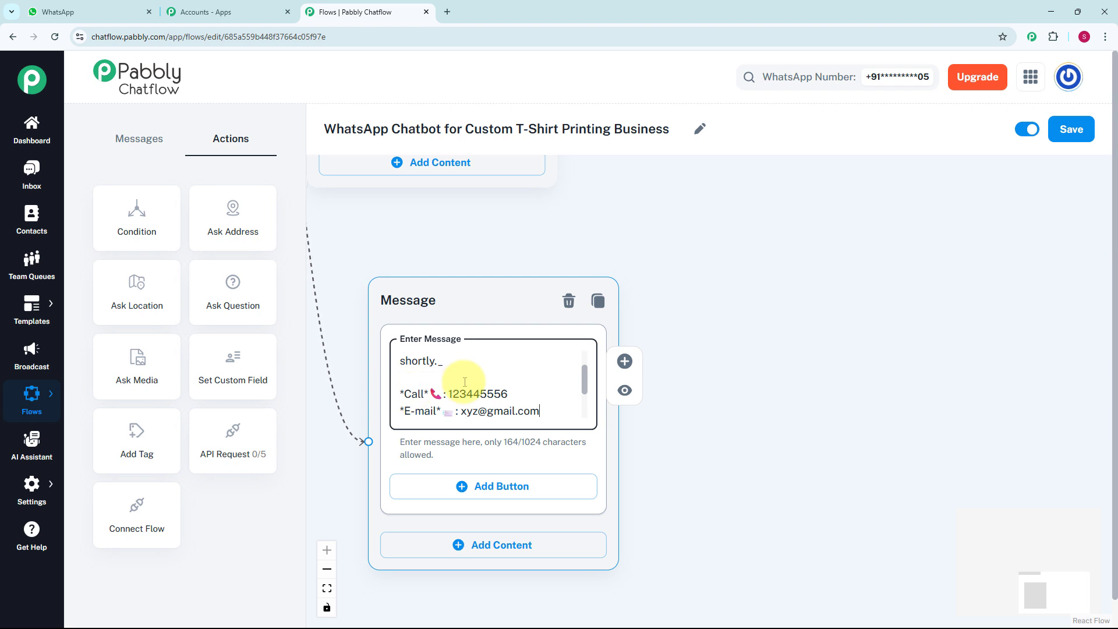
{"action": "scroll", "coordinate": [507, 220], "scroll_direction": "down", "scroll_amount": 3}
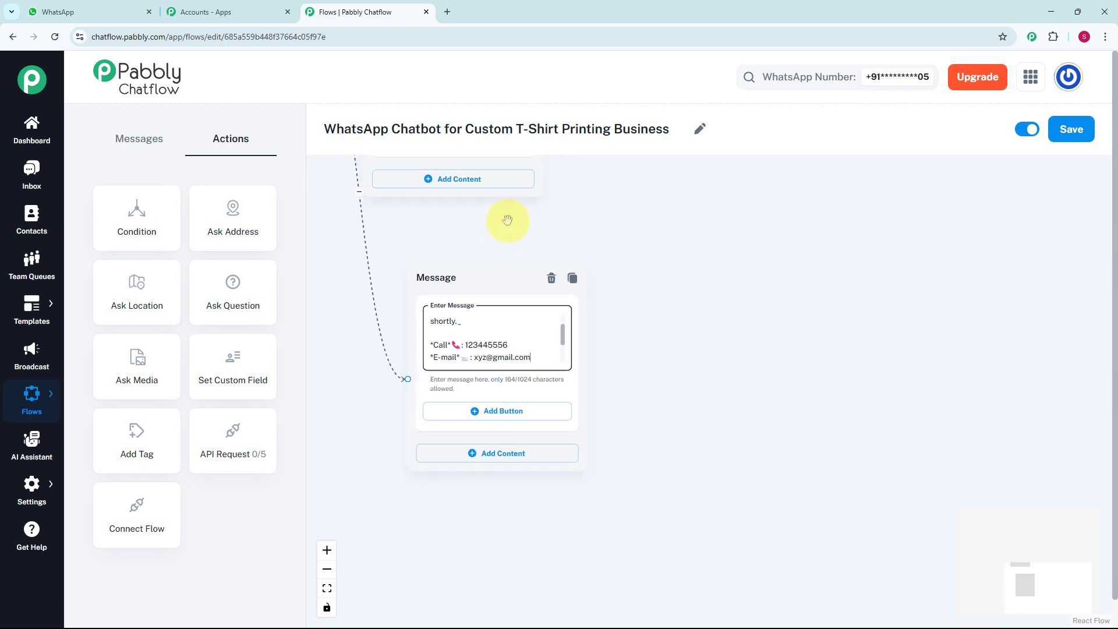
{"action": "left_click_drag", "start_coordinate": [487, 279], "coordinate": [432, 262]}
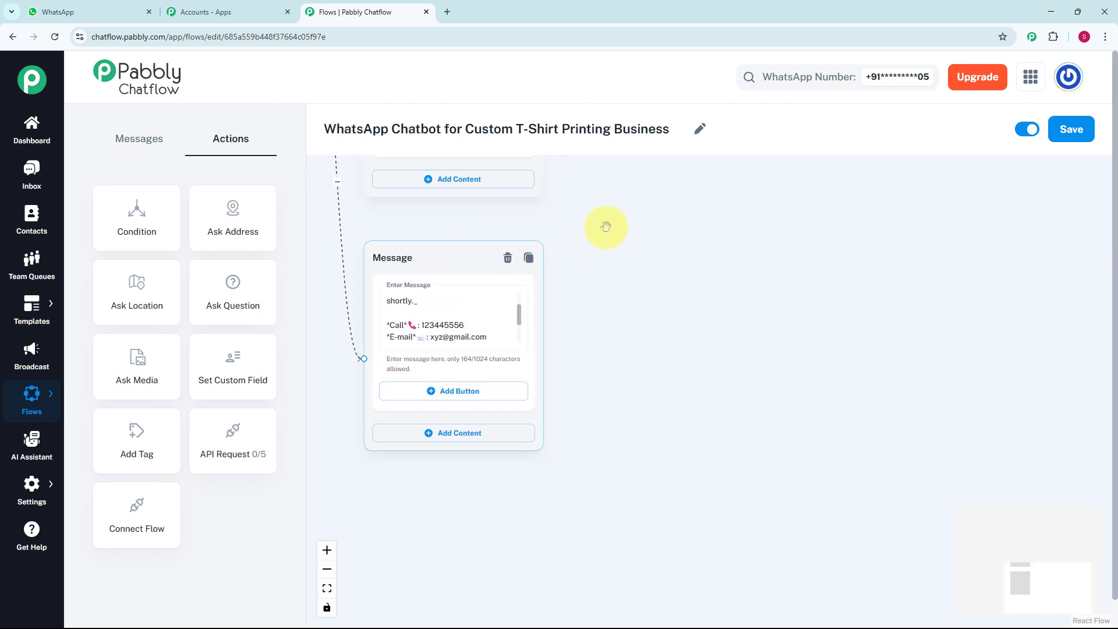
Step: Space the Media Question and thank-you message nodes farther apart along the top row, and save the flow
{"action": "scroll", "coordinate": [605, 230], "scroll_direction": "down", "scroll_amount": 3}
{"action": "left_click_drag", "start_coordinate": [611, 232], "coordinate": [649, 462]}
{"action": "scroll", "coordinate": [629, 377], "scroll_direction": "down", "scroll_amount": 1}
{"action": "scroll", "coordinate": [649, 462], "scroll_direction": "down", "scroll_amount": 3}
{"action": "left_click_drag", "start_coordinate": [726, 272], "coordinate": [757, 256]}
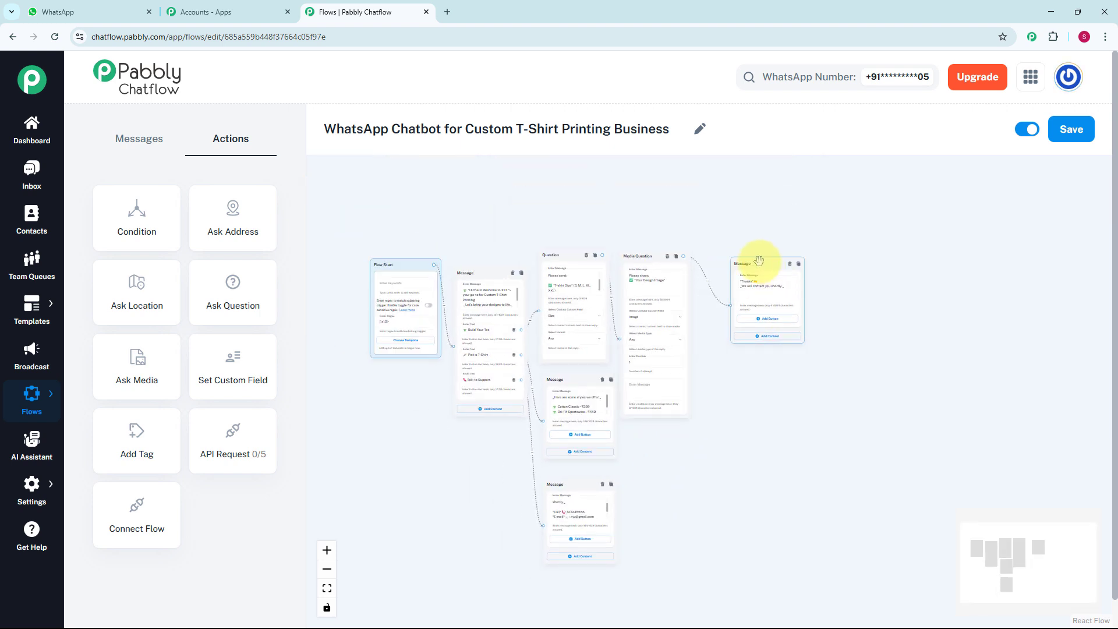
{"action": "left_click_drag", "start_coordinate": [649, 254], "coordinate": [660, 262]}
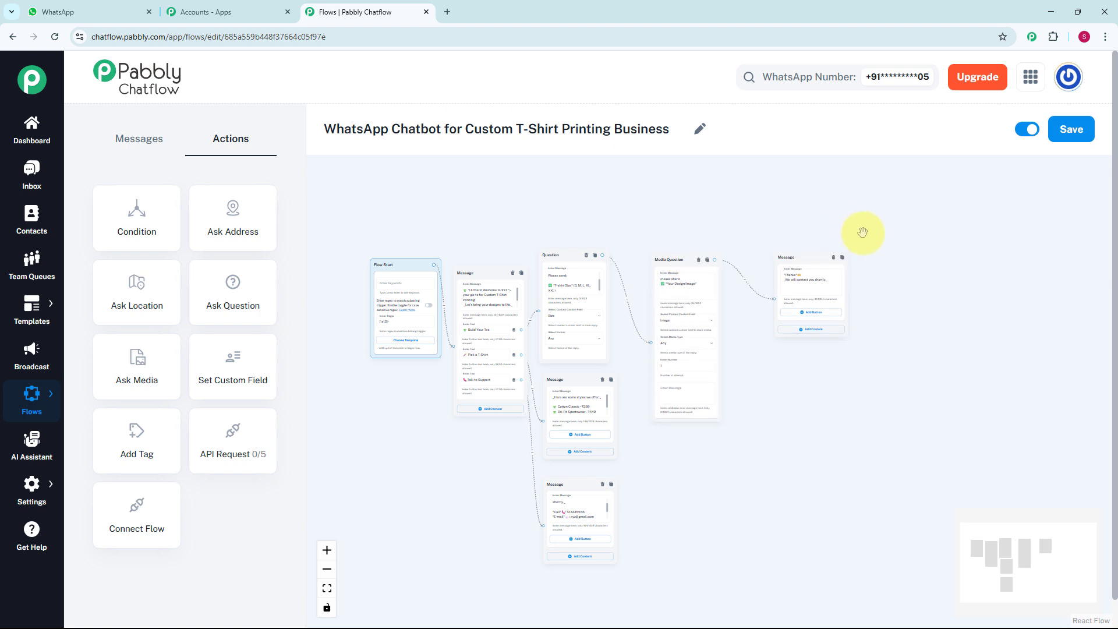
{"action": "scroll", "coordinate": [909, 221], "scroll_direction": "up", "scroll_amount": 3}
{"action": "left_click", "coordinate": [1080, 140]}
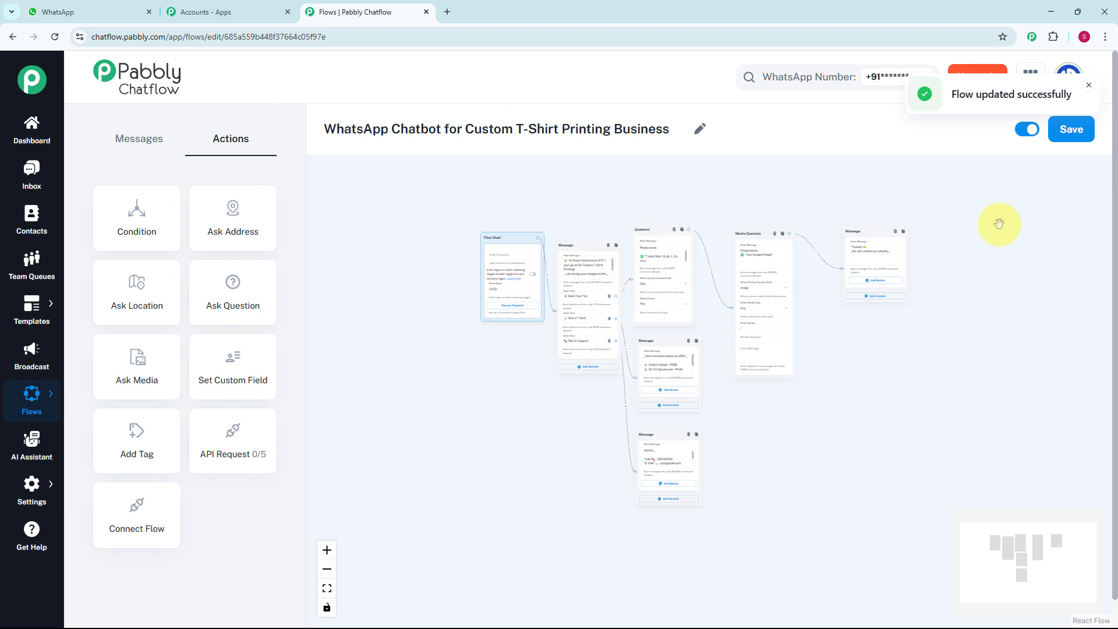
Step: Open the inbox and review the test chat from the Hello message through the welcome reply and the Build Your Tee branch
{"action": "left_click", "coordinate": [32, 175]}
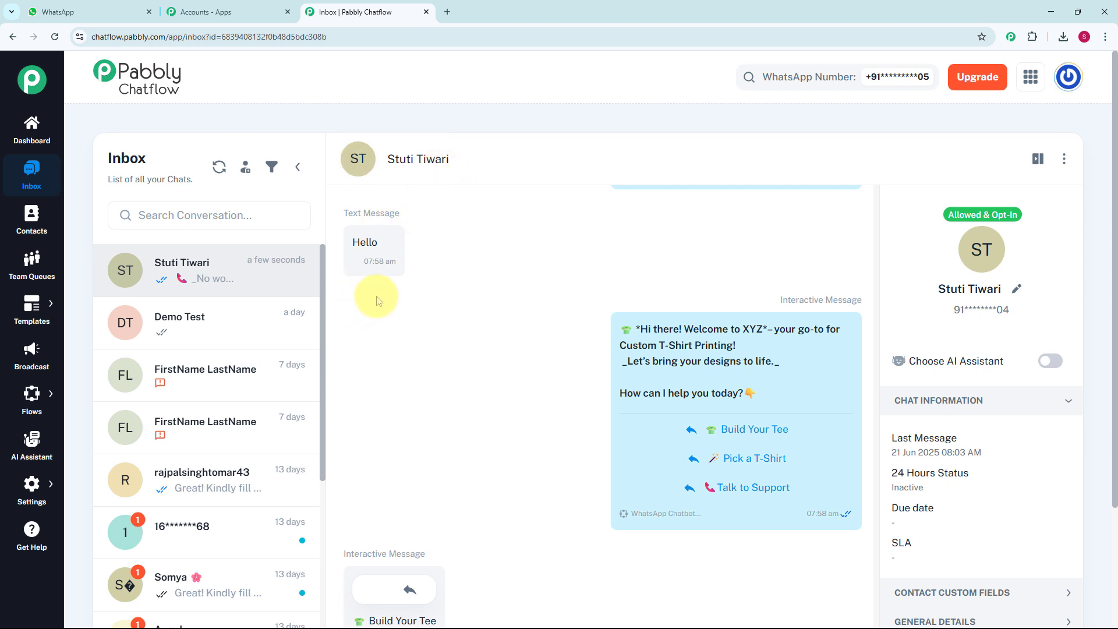
{"action": "mouse_move", "coordinate": [434, 251]}
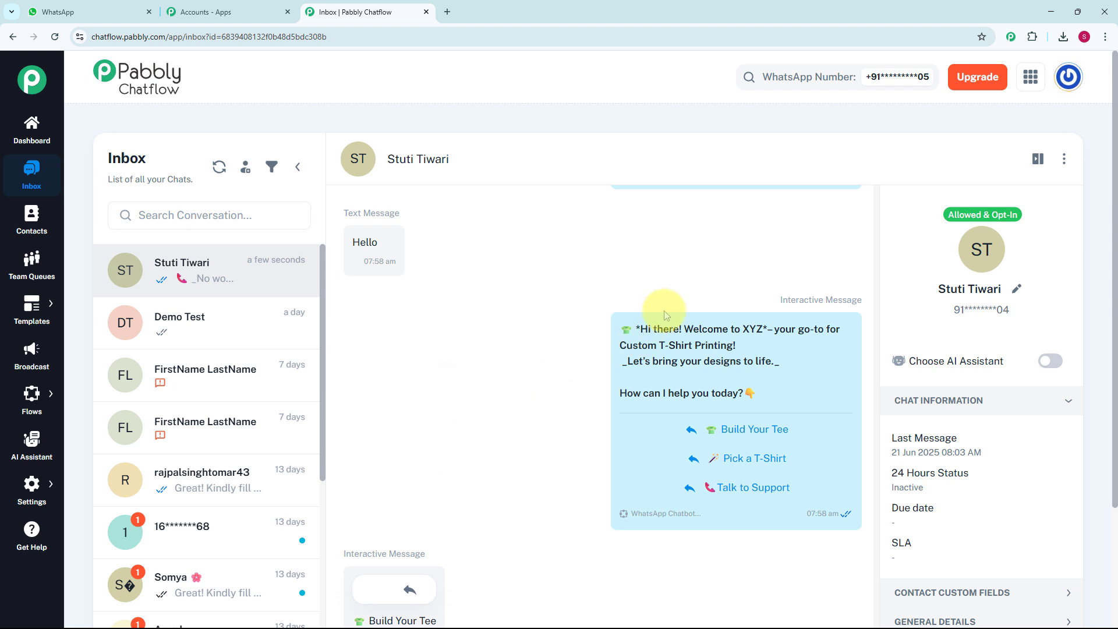
{"action": "mouse_move", "coordinate": [589, 383]}
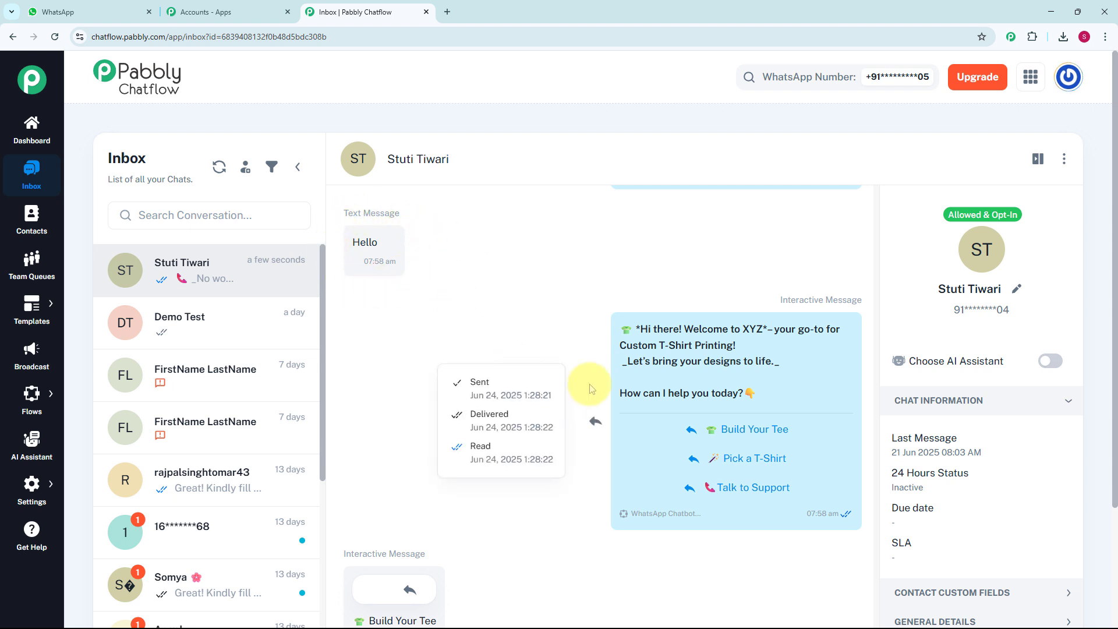
{"action": "scroll", "coordinate": [659, 347], "scroll_direction": "down", "scroll_amount": 2}
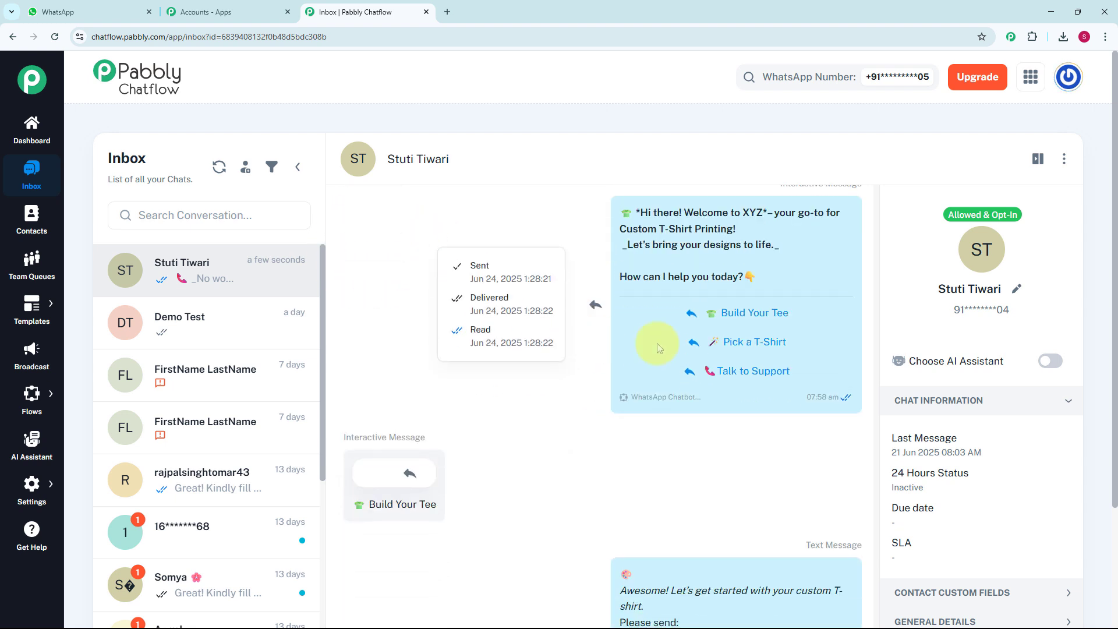
{"action": "scroll", "coordinate": [654, 392], "scroll_direction": "down", "scroll_amount": 3}
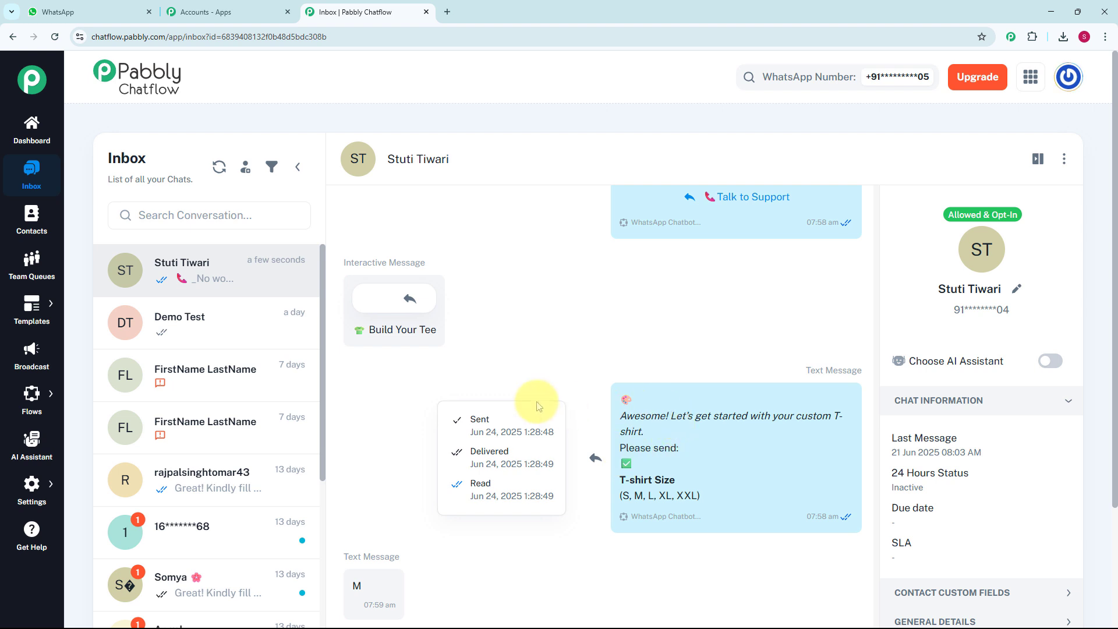
{"action": "scroll", "coordinate": [482, 370], "scroll_direction": "down", "scroll_amount": 1}
{"action": "scroll", "coordinate": [484, 372], "scroll_direction": "down", "scroll_amount": 2}
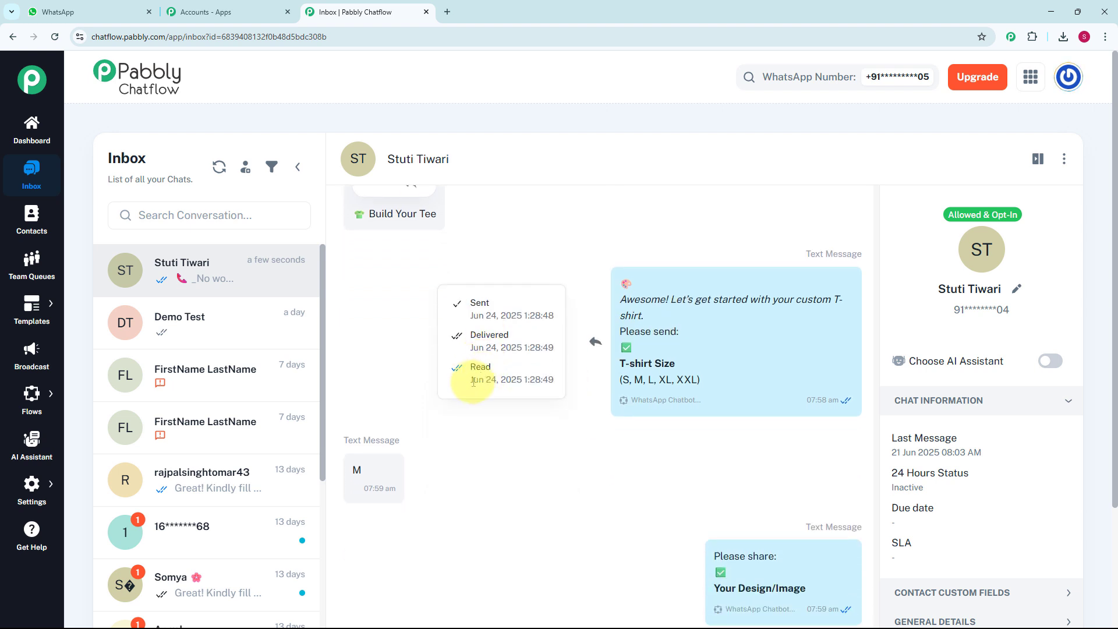
{"action": "scroll", "coordinate": [470, 395], "scroll_direction": "down", "scroll_amount": 1}
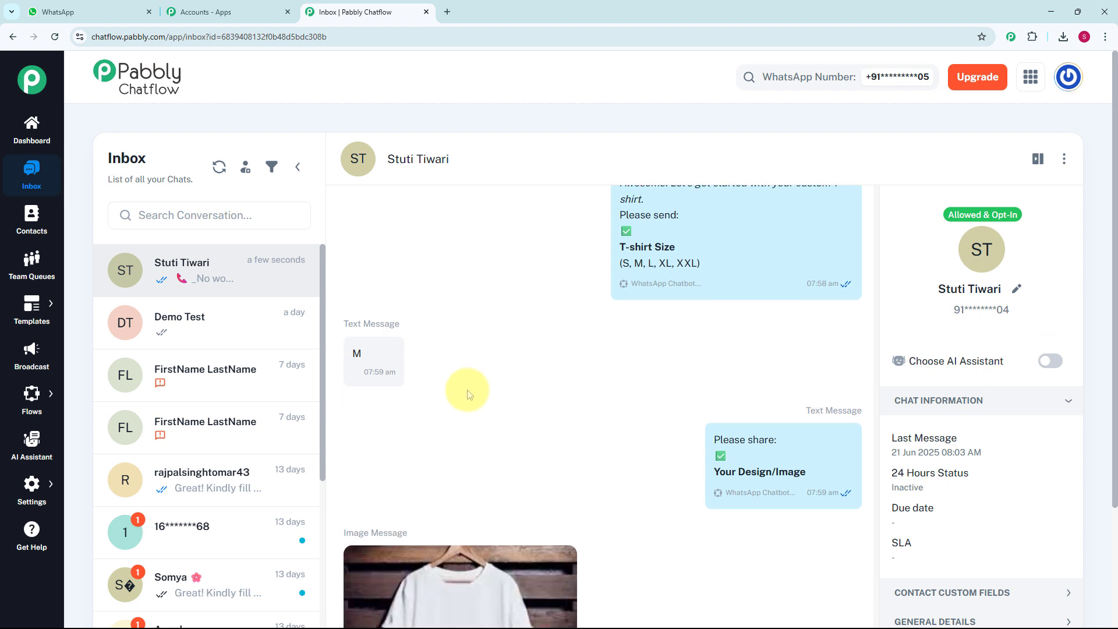
{"action": "scroll", "coordinate": [469, 395], "scroll_direction": "down", "scroll_amount": 4}
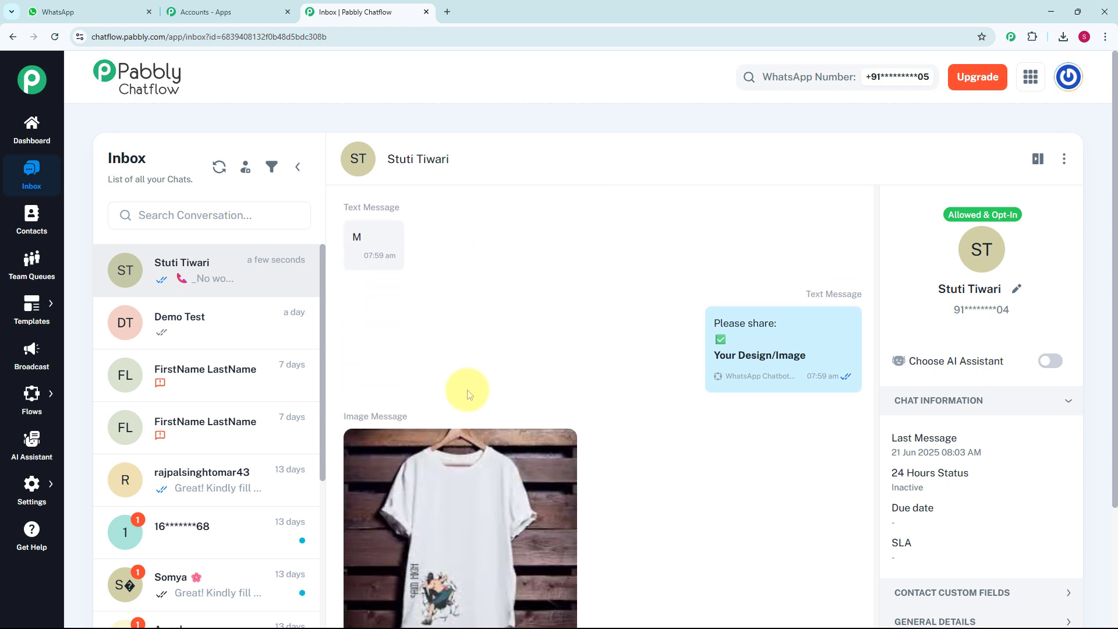
{"action": "scroll", "coordinate": [470, 395], "scroll_direction": "down", "scroll_amount": 3}
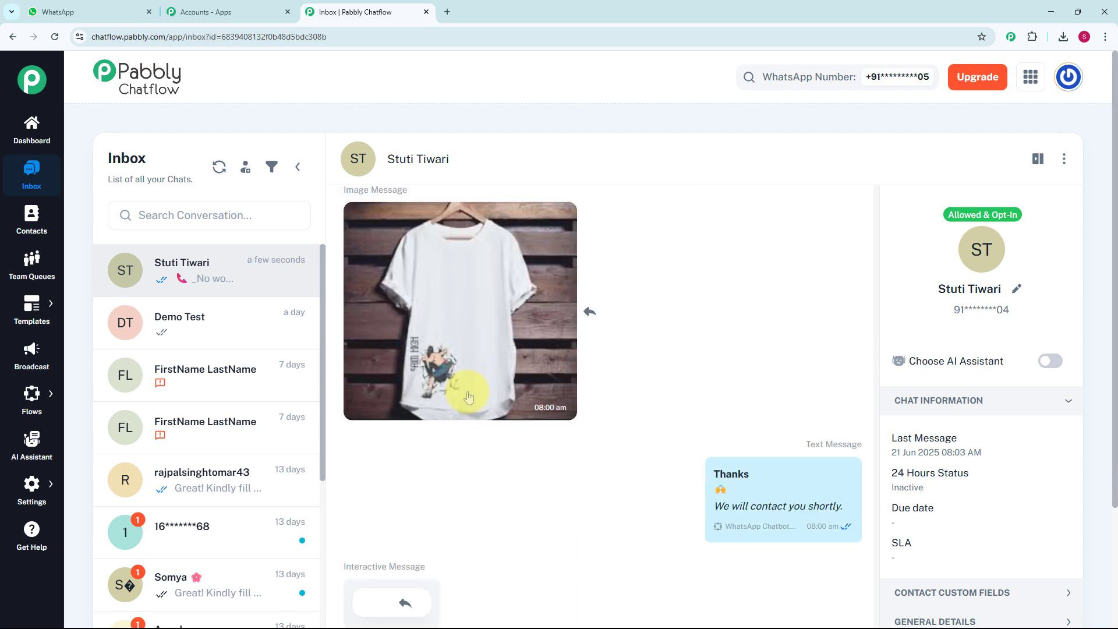
Step: Review the bot's replies to the Pick a T-Shirt and Talk to Support choices in the same chat
{"action": "scroll", "coordinate": [469, 396], "scroll_direction": "down", "scroll_amount": 2}
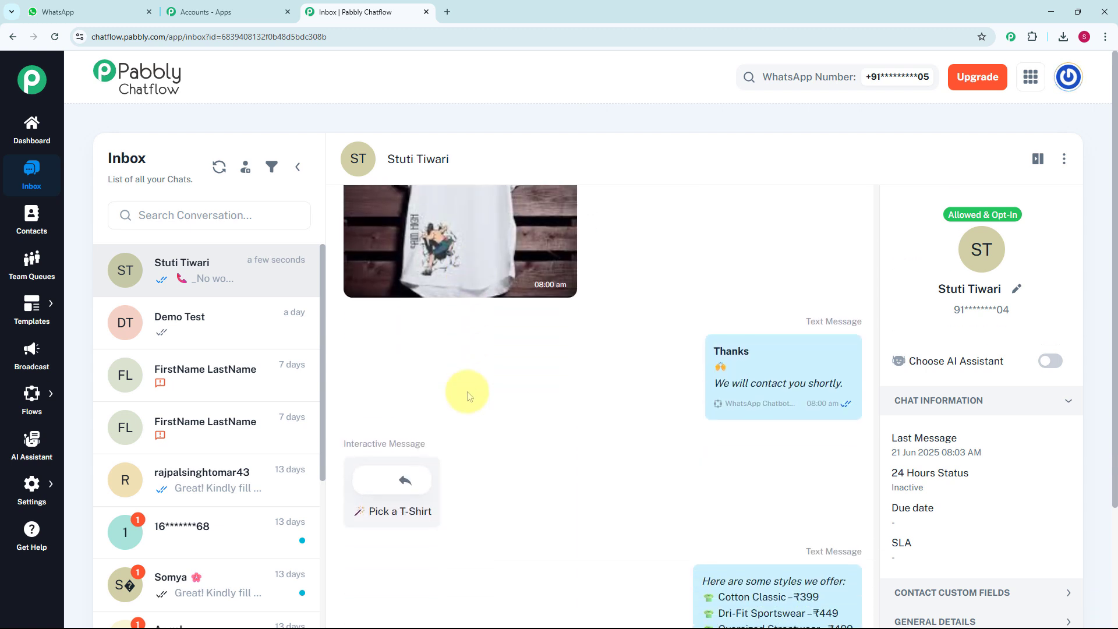
{"action": "scroll", "coordinate": [469, 397], "scroll_direction": "down", "scroll_amount": 3}
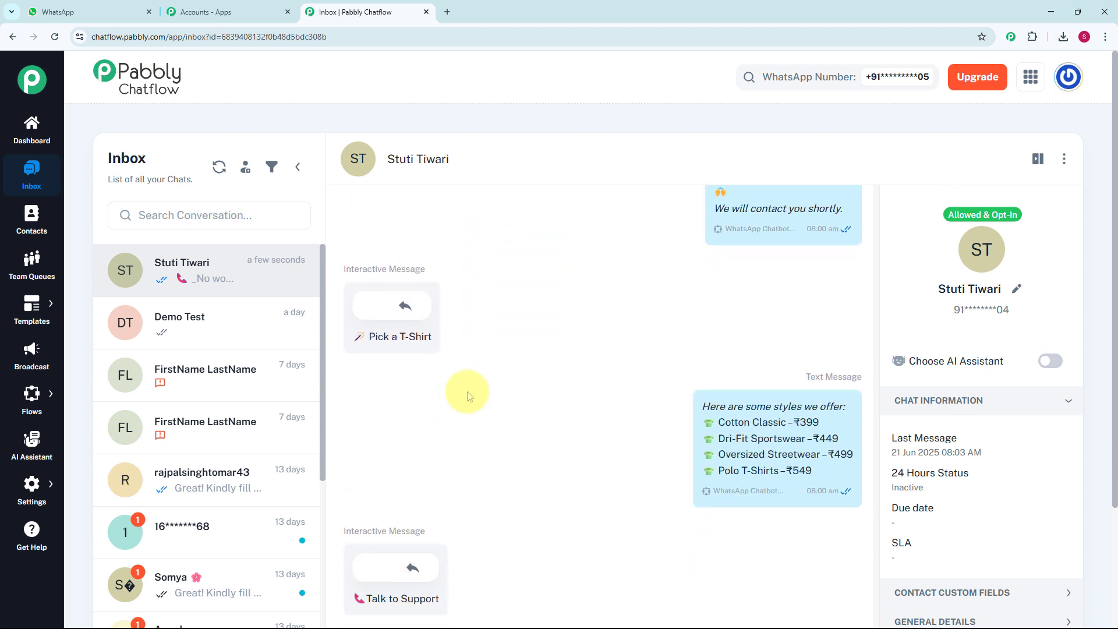
{"action": "scroll", "coordinate": [470, 396], "scroll_direction": "down", "scroll_amount": 2}
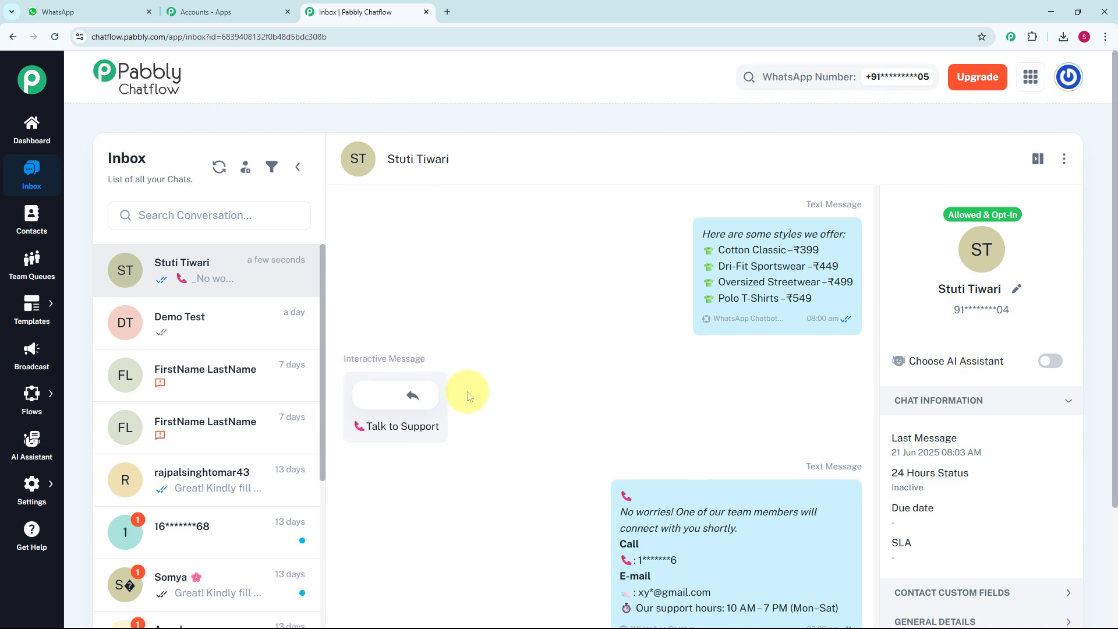